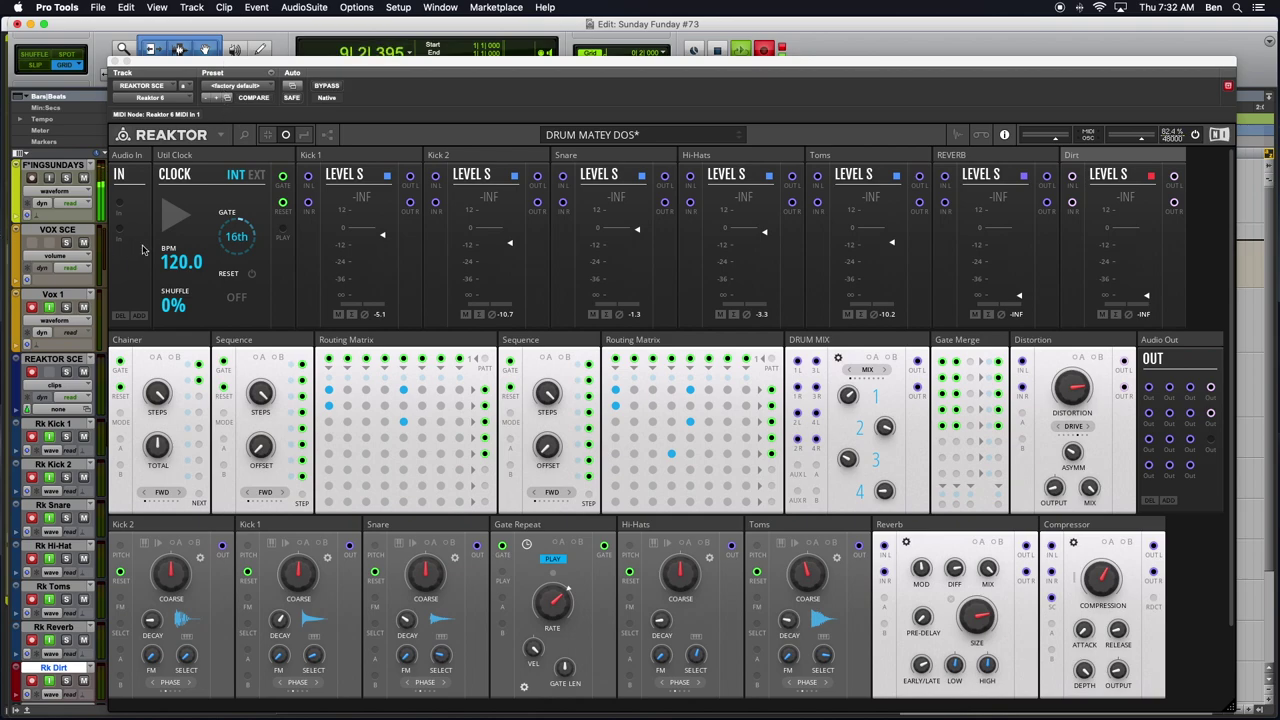
# Play the drum sequence from the internal clock to audition it, watching the level meters of each channel
pyautogui.click(83, 243)
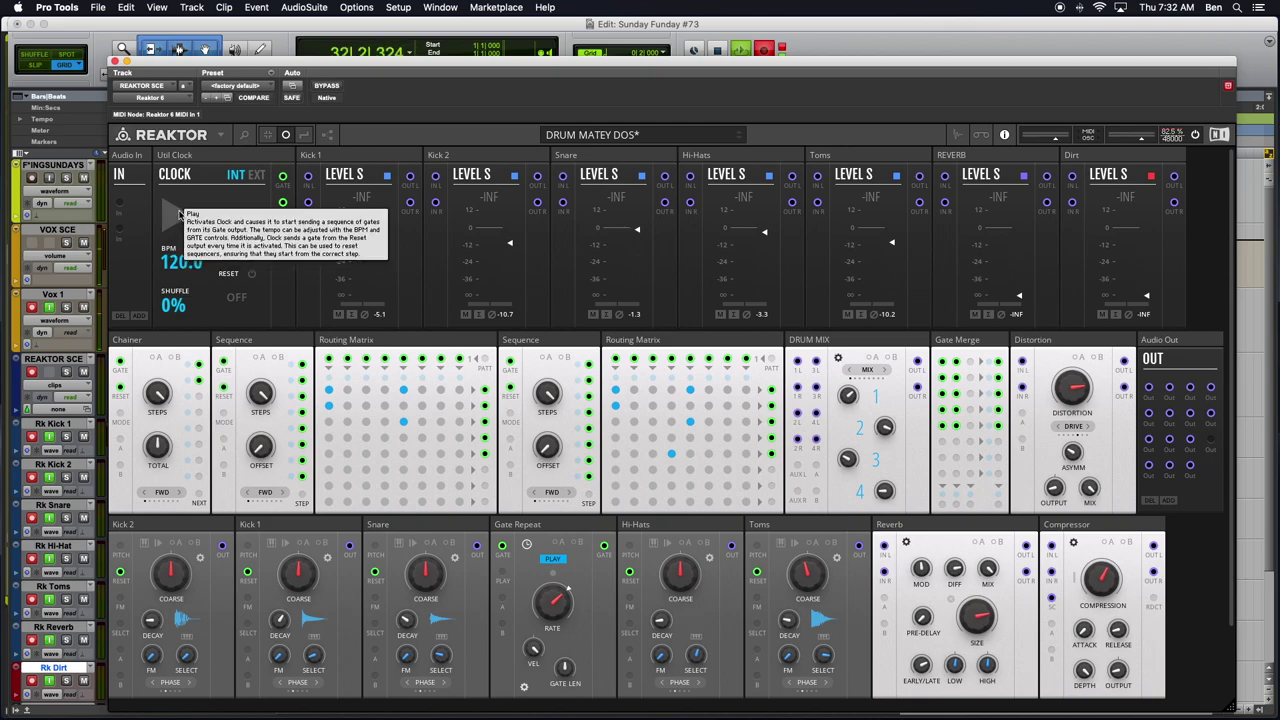
pyautogui.click(176, 216)
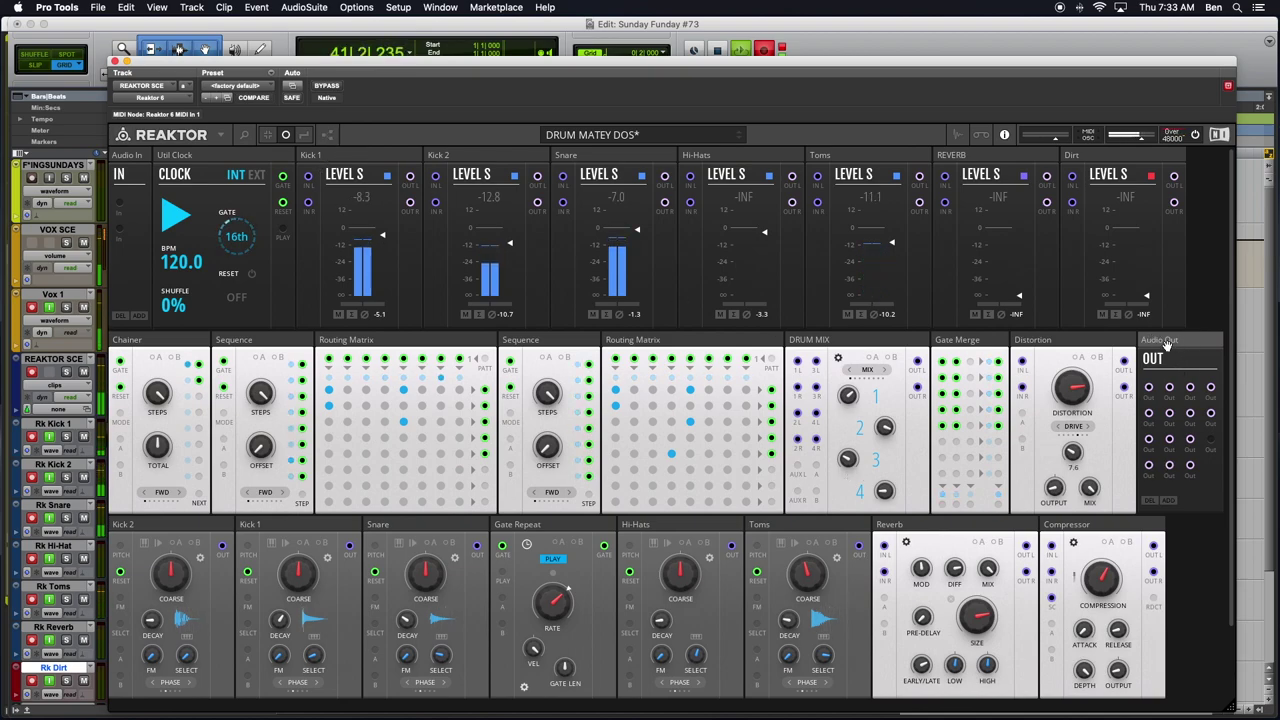
pyautogui.click(305, 135)
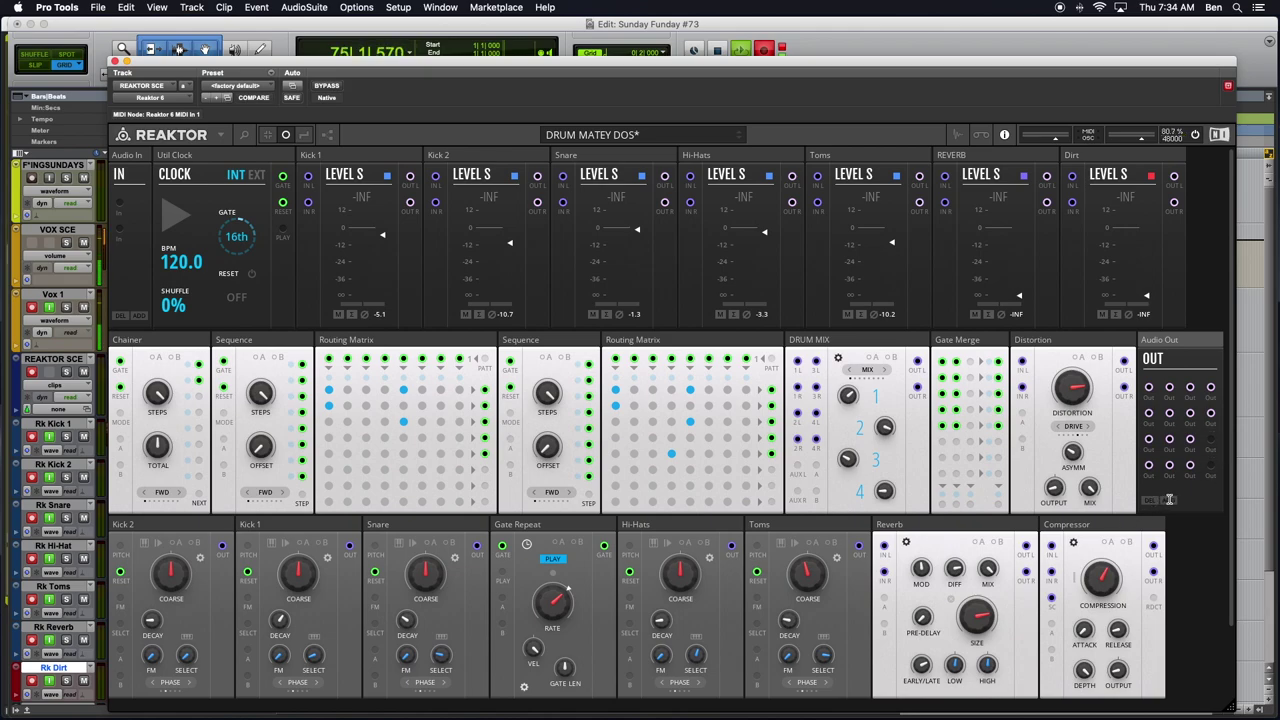
# Move the Reaktor window aside to compare its audio outputs with the inserts and I/O assignments of the Rk tracks and Master 1
pyautogui.hscroll(2, 1130, 460)
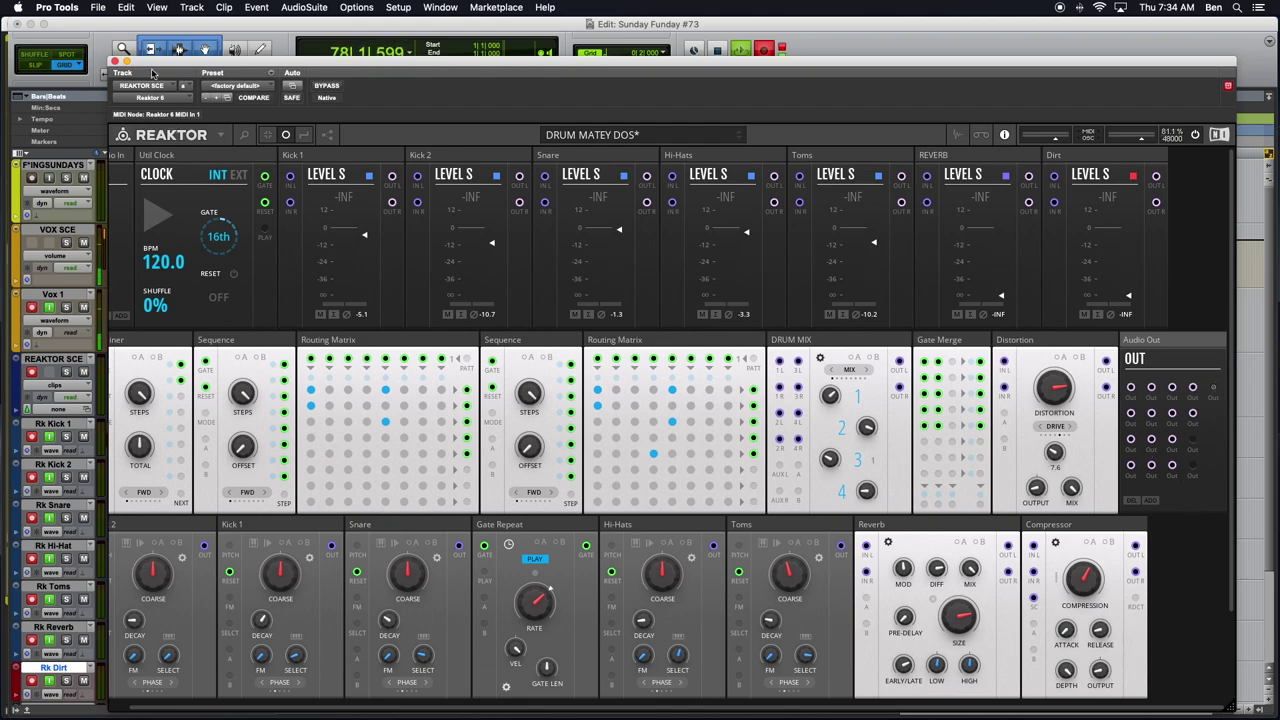
pyautogui.moveTo(148, 63); pyautogui.dragTo(336, 62)
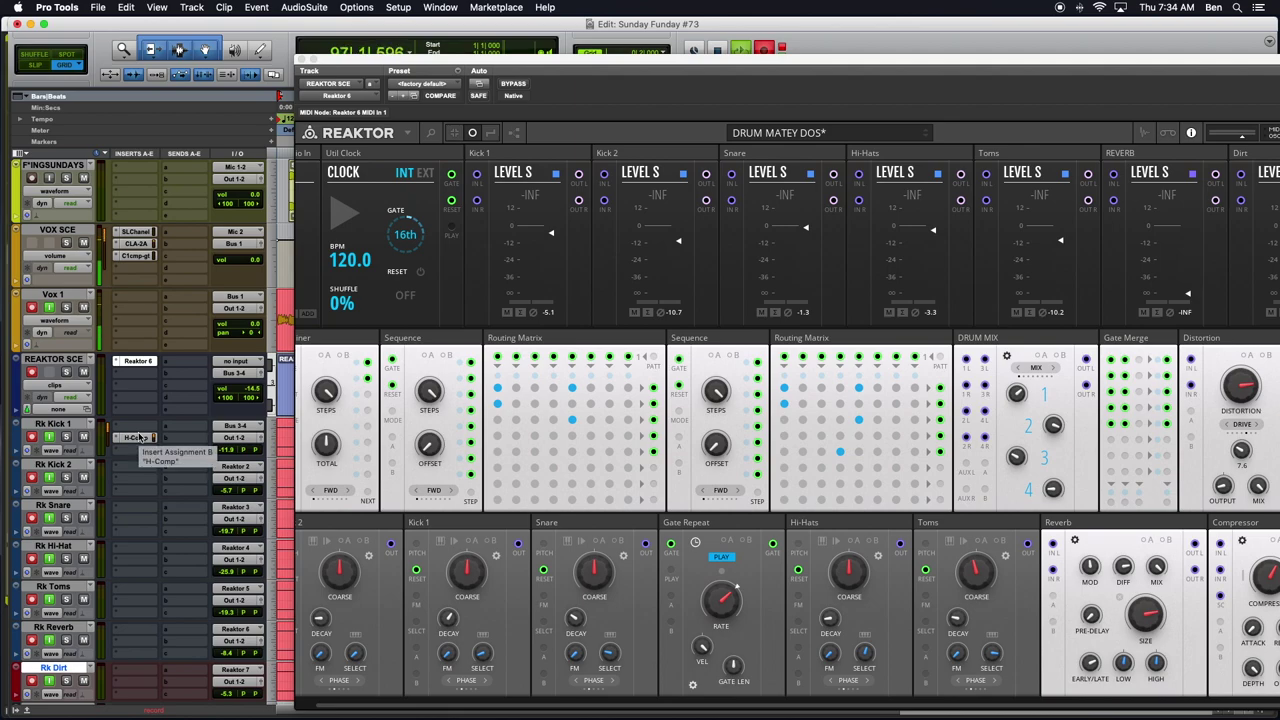
pyautogui.moveTo(890, 64); pyautogui.dragTo(607, 44)
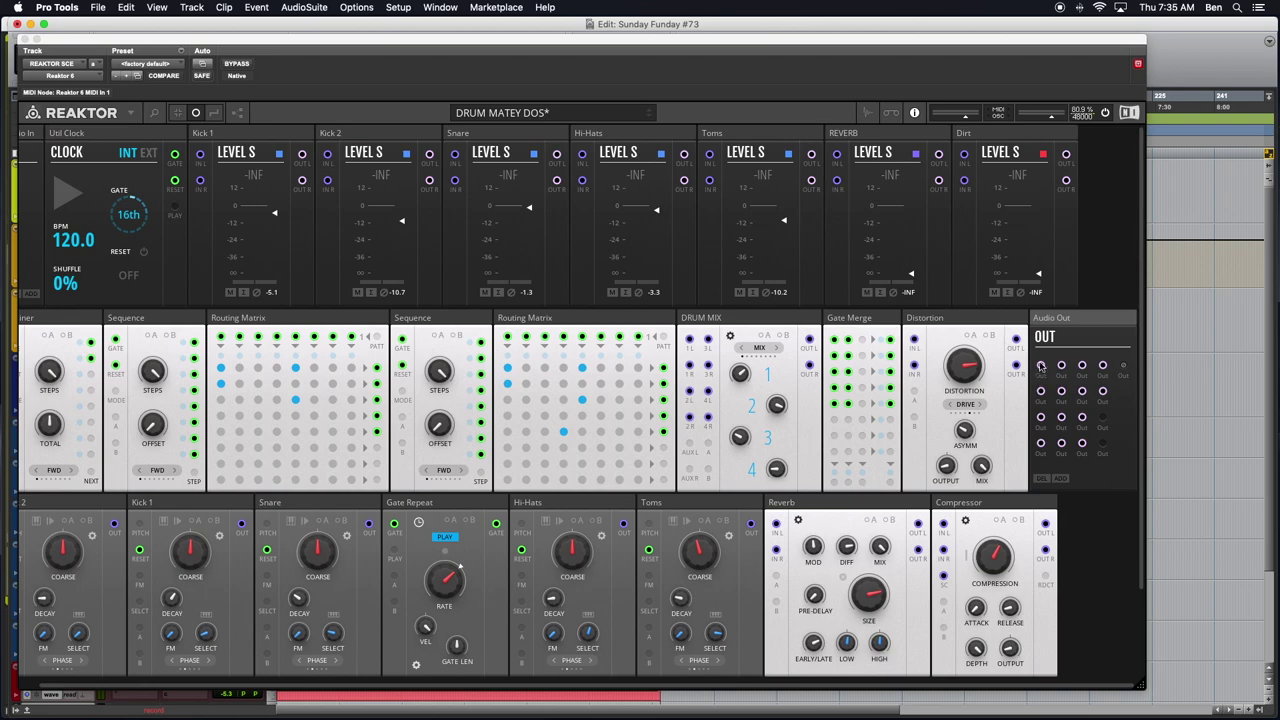
pyautogui.moveTo(655, 44); pyautogui.dragTo(978, 12)
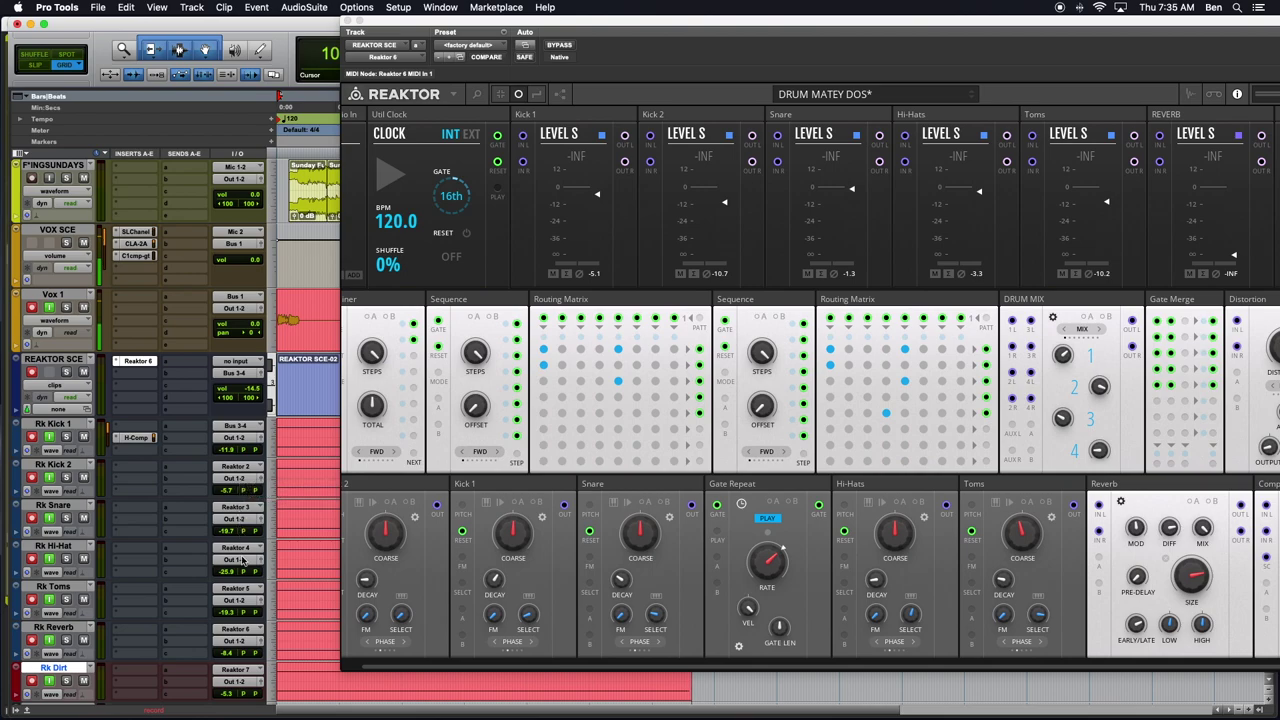
pyautogui.scroll(-3, 168, 516)
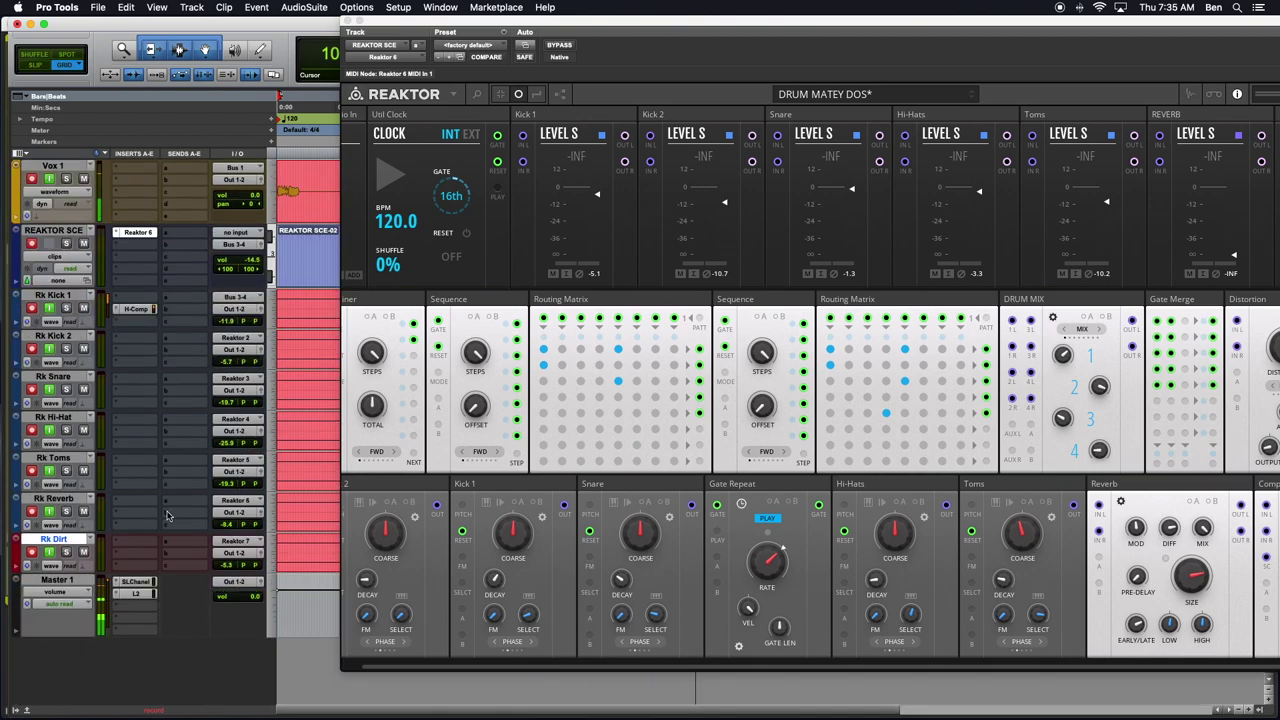
pyautogui.scroll(2, 168, 516)
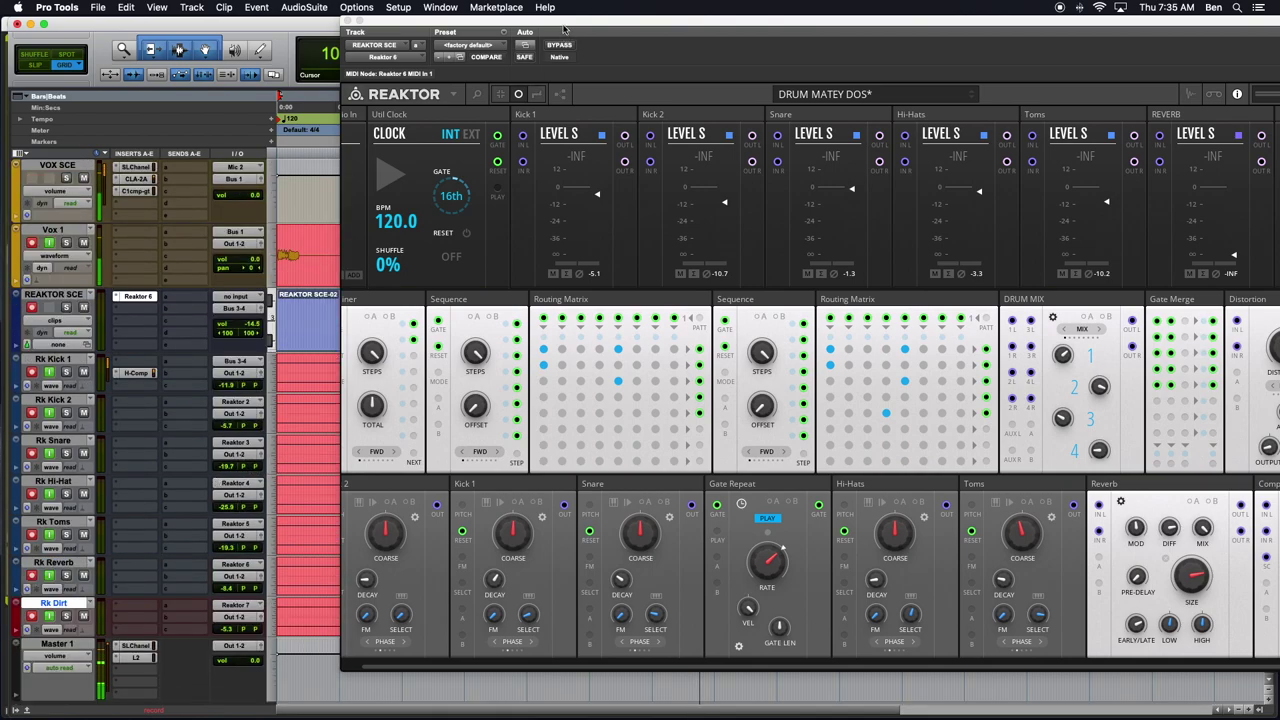
pyautogui.moveTo(563, 24); pyautogui.dragTo(348, 24)
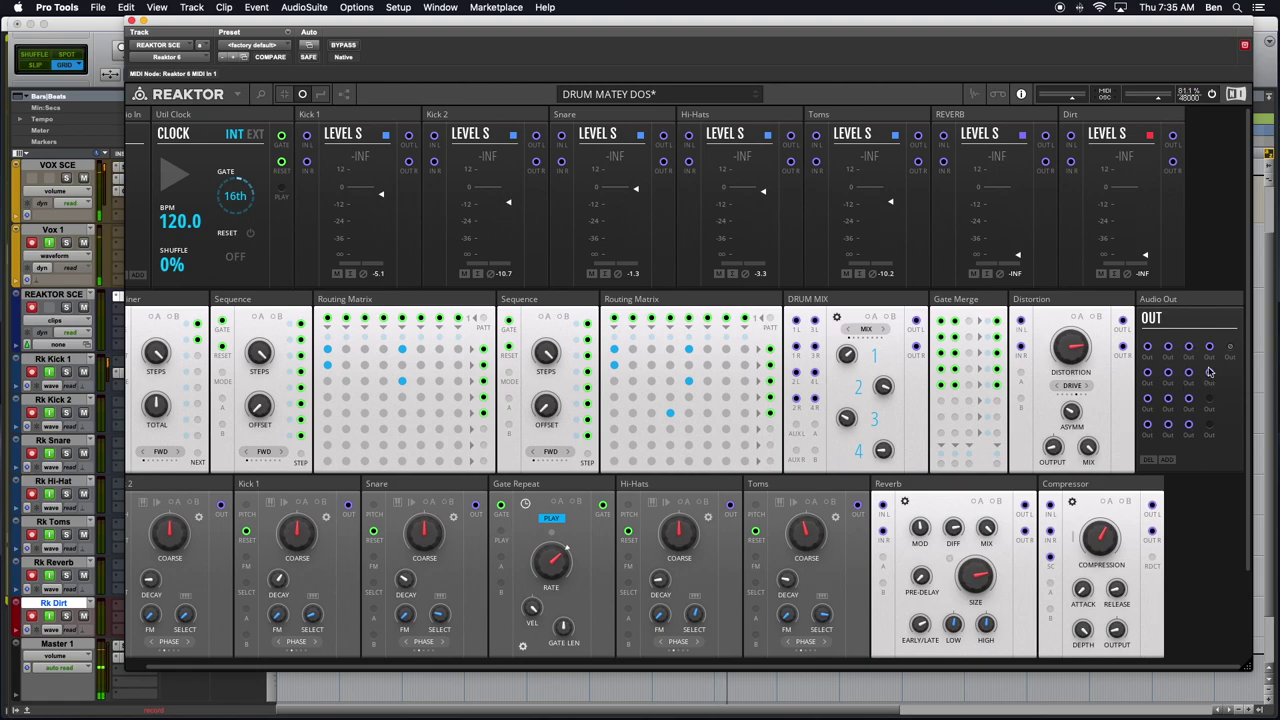
# Delete the extra fifth-column output from the Audio Out block and reposition the Reaktor window
pyautogui.click(1148, 460)
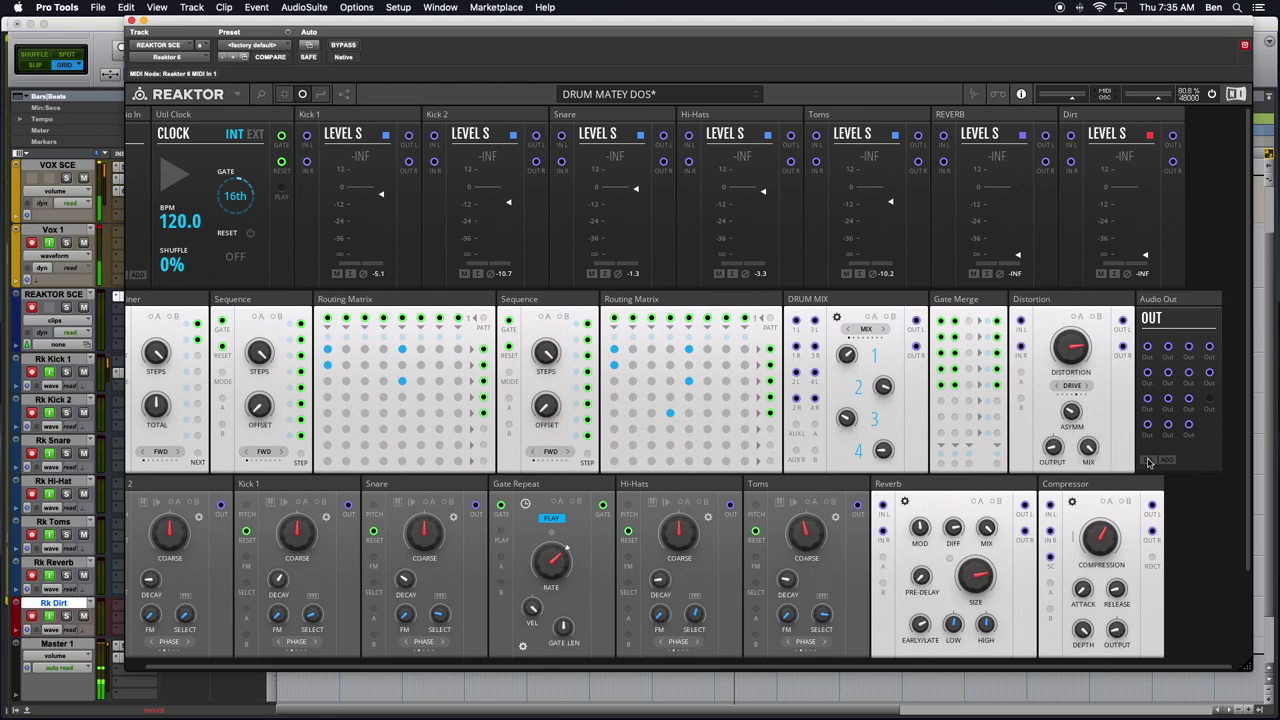
pyautogui.moveTo(676, 29)
pyautogui.mouseDown()
pyautogui.moveTo(680, 65)
pyautogui.moveTo(670, 50)
pyautogui.mouseUp()
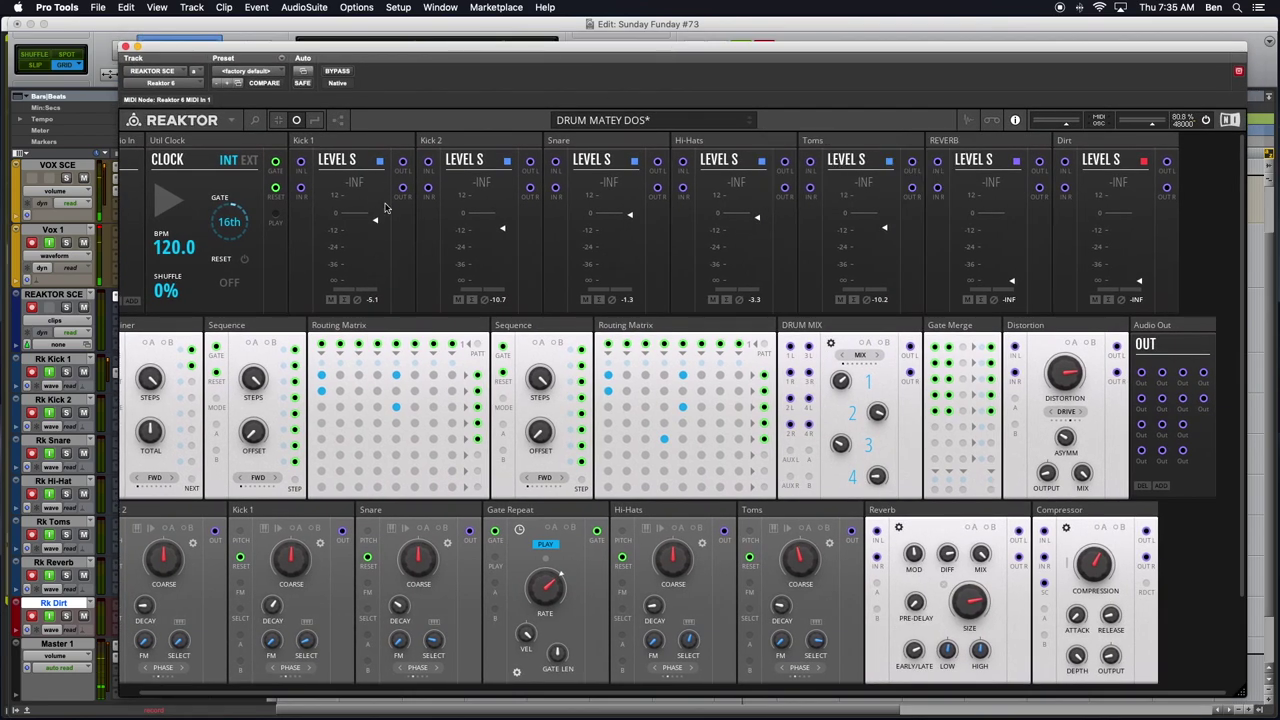
pyautogui.moveTo(349, 140)
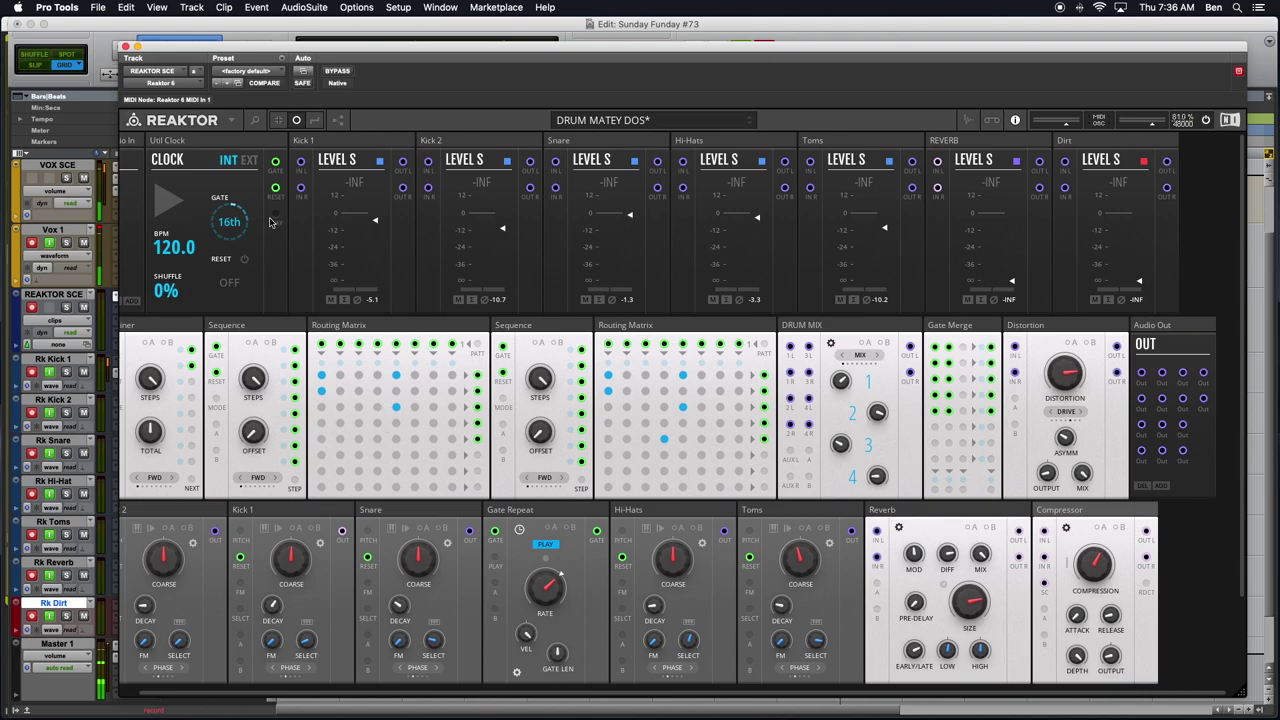
# Run the clock to audition the drum sequence and toggle Reaktor's audio processing
pyautogui.click(98, 231)
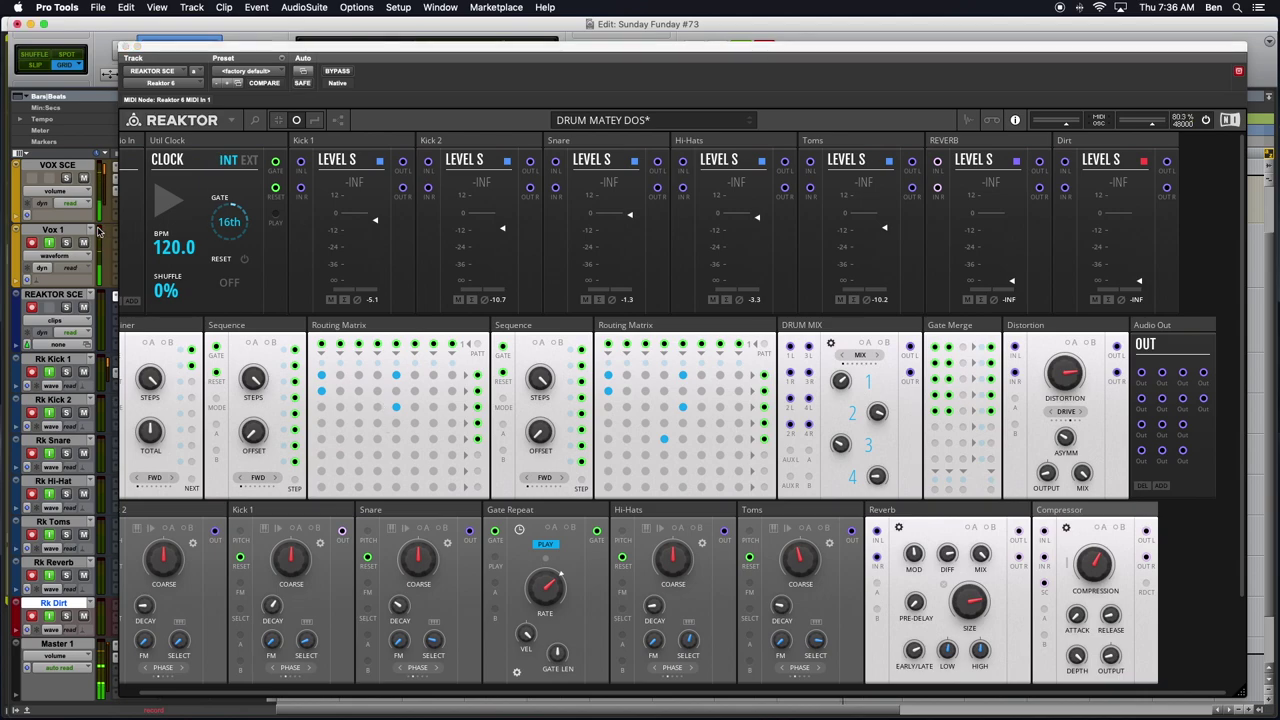
pyautogui.click(170, 203)
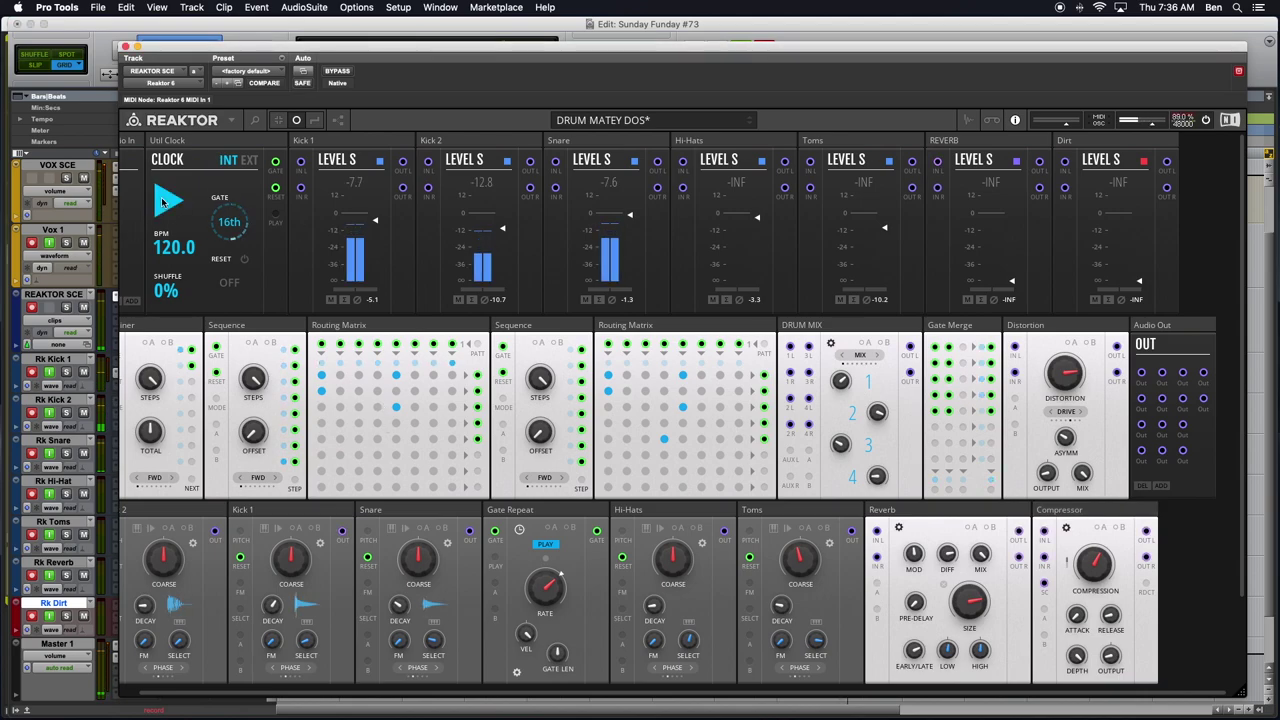
pyautogui.click(124, 47)
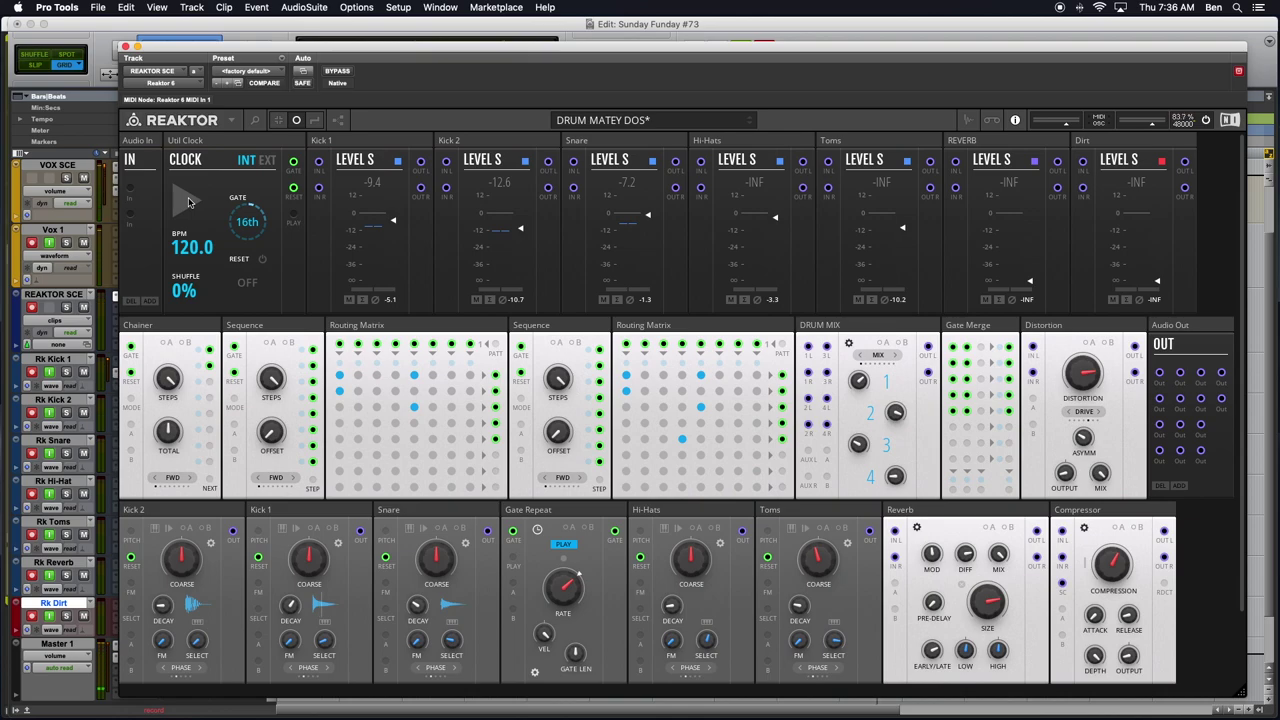
pyautogui.click(188, 203)
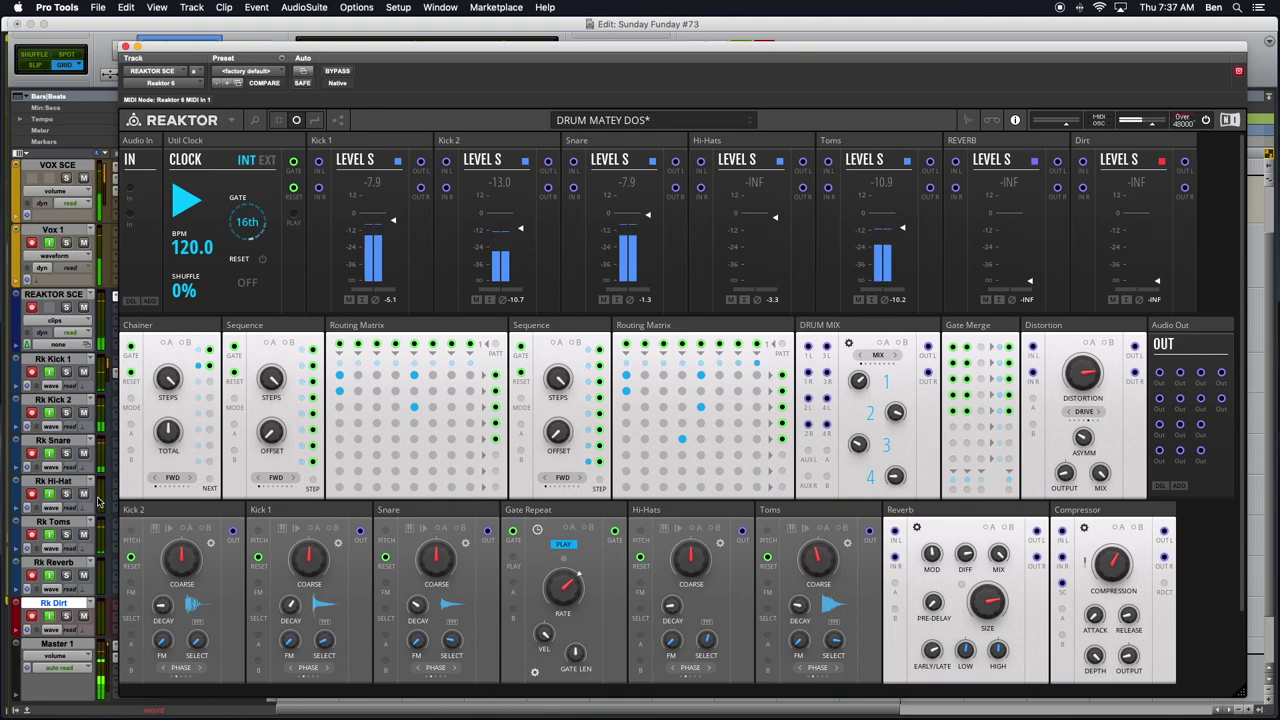
pyautogui.click(1206, 121)
pyautogui.click(1206, 121)
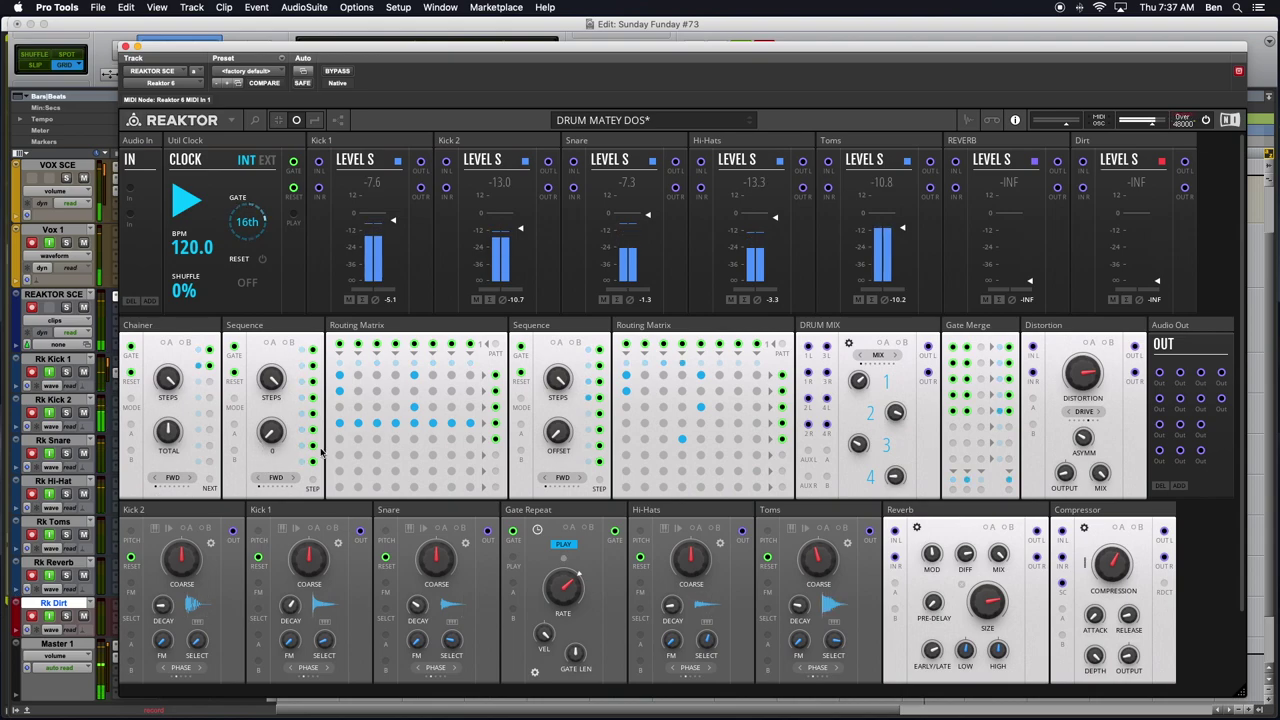
# Clear the fourth row of the first Routing Matrix and restart Reaktor's audio processing, leaving the clock stopped
pyautogui.click(739, 278)
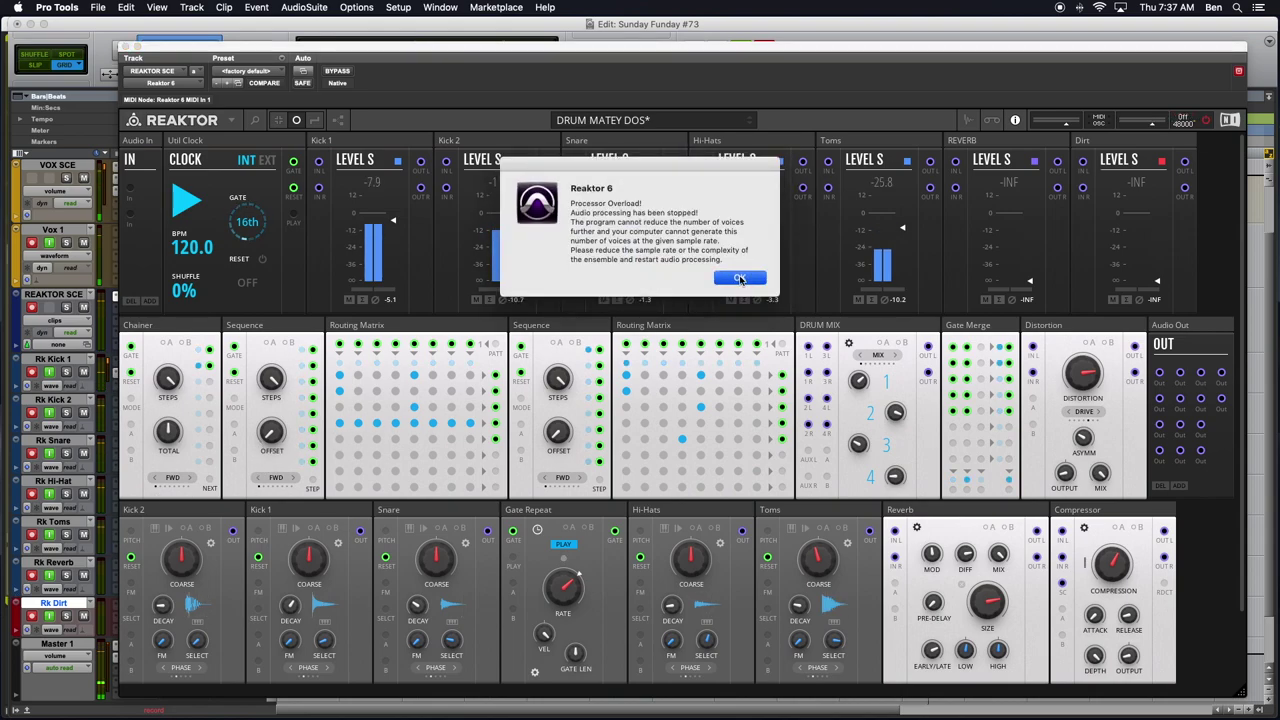
pyautogui.moveTo(340, 427); pyautogui.dragTo(463, 428)
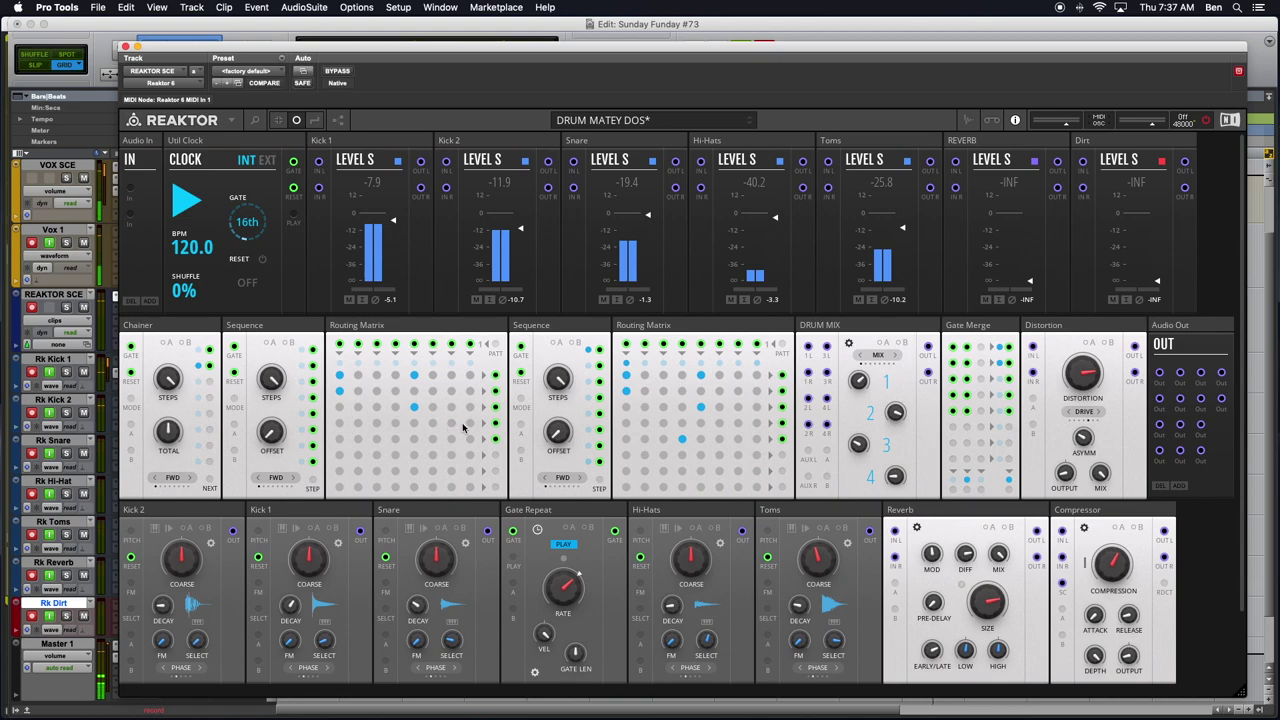
pyautogui.click(1208, 122)
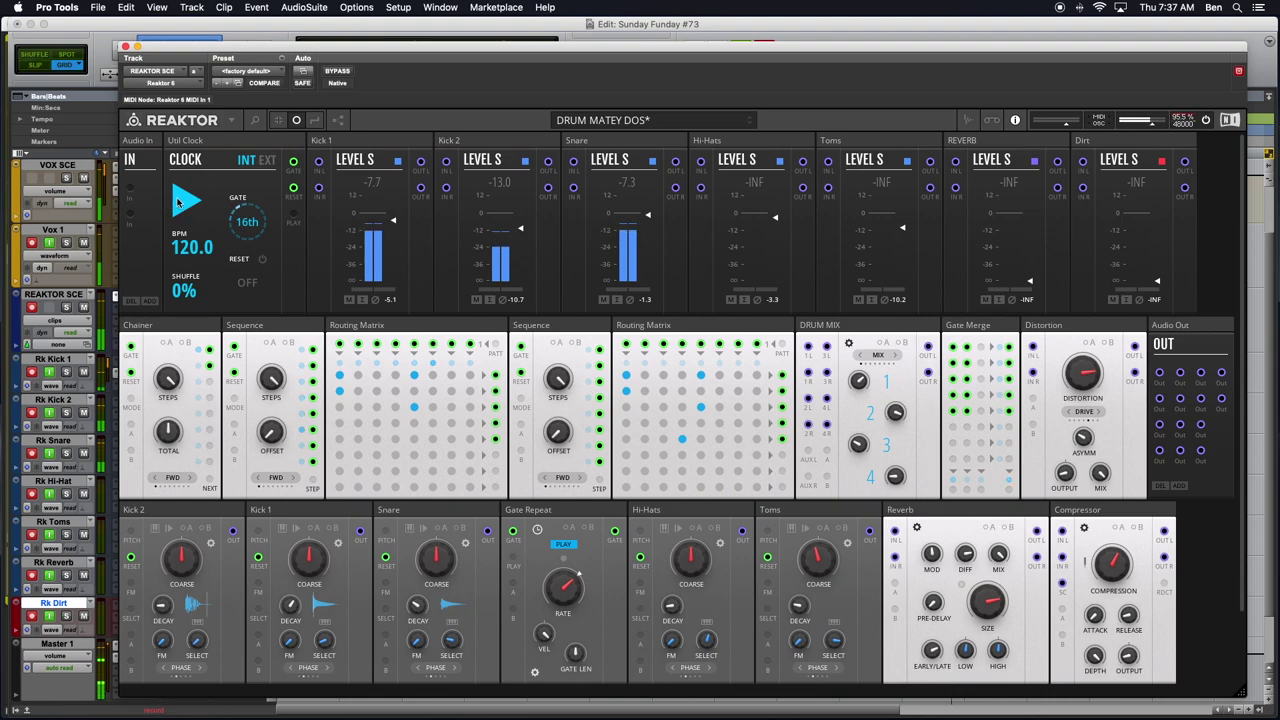
pyautogui.click(178, 203)
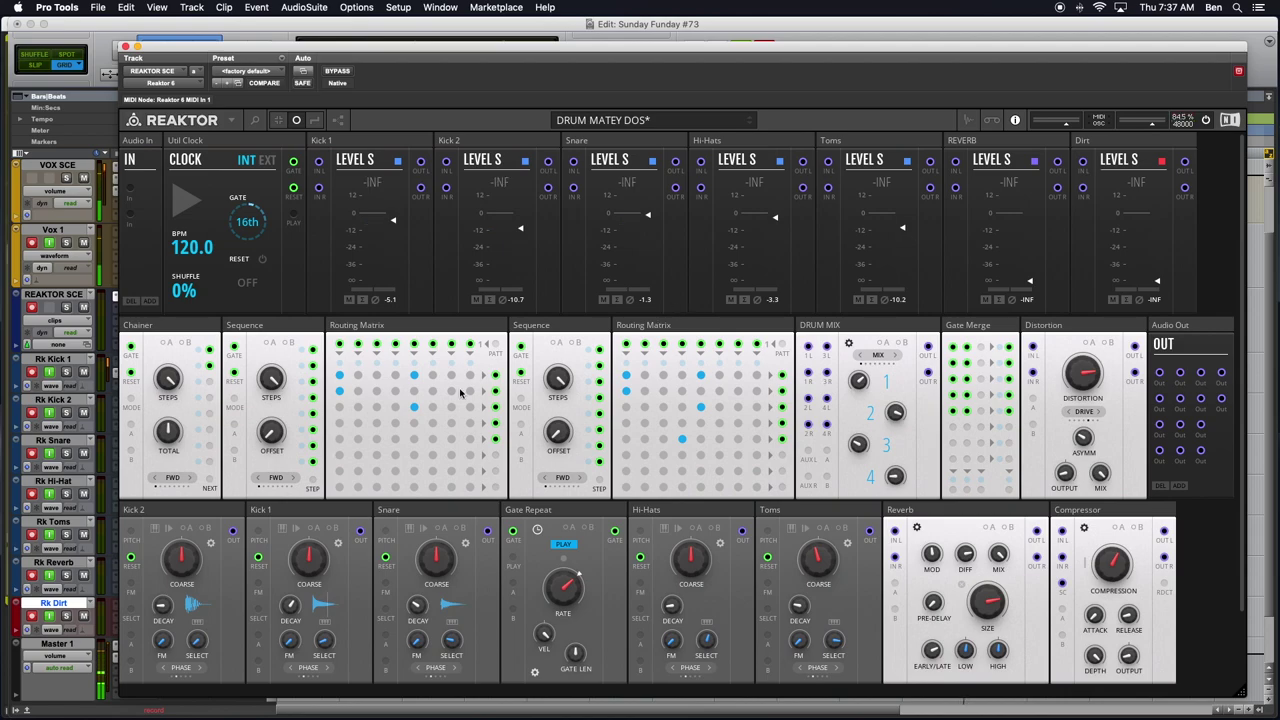
# Switch on the fourth step in the fifth row of the first Routing Matrix and start the clock
pyautogui.click(396, 439)
pyautogui.click(100, 230)
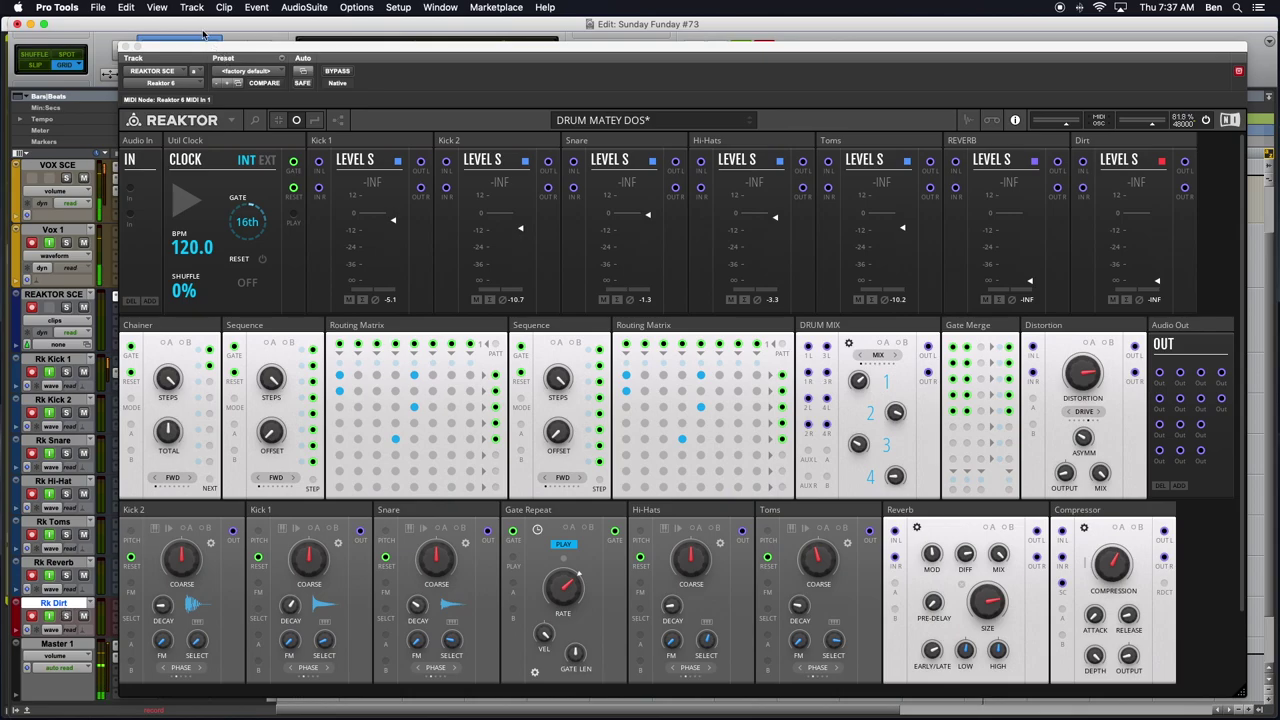
pyautogui.moveTo(193, 46)
pyautogui.mouseDown()
pyautogui.moveTo(375, 35)
pyautogui.moveTo(518, 103)
pyautogui.moveTo(441, 334)
pyautogui.moveTo(421, 694)
pyautogui.moveTo(411, 610)
pyautogui.moveTo(380, 581)
pyautogui.moveTo(310, 75)
pyautogui.moveTo(250, 45)
pyautogui.moveTo(243, 24)
pyautogui.moveTo(211, 40)
pyautogui.mouseUp()
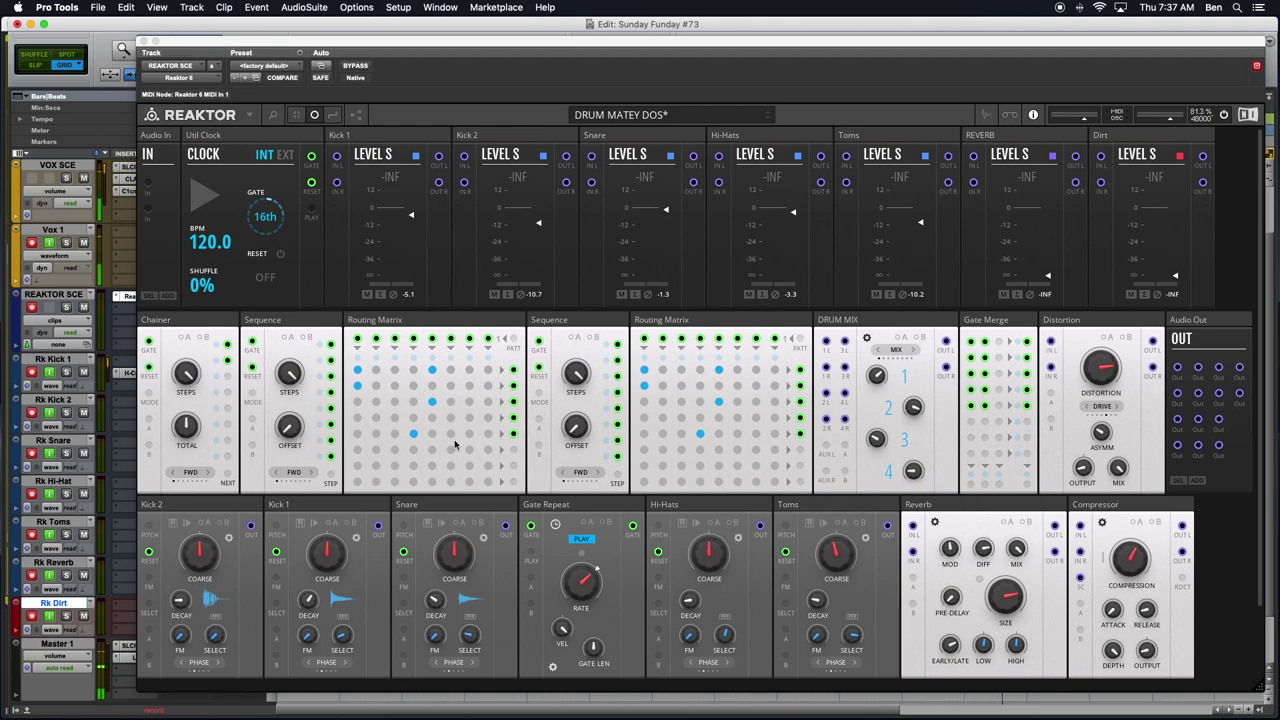
pyautogui.click(203, 200)
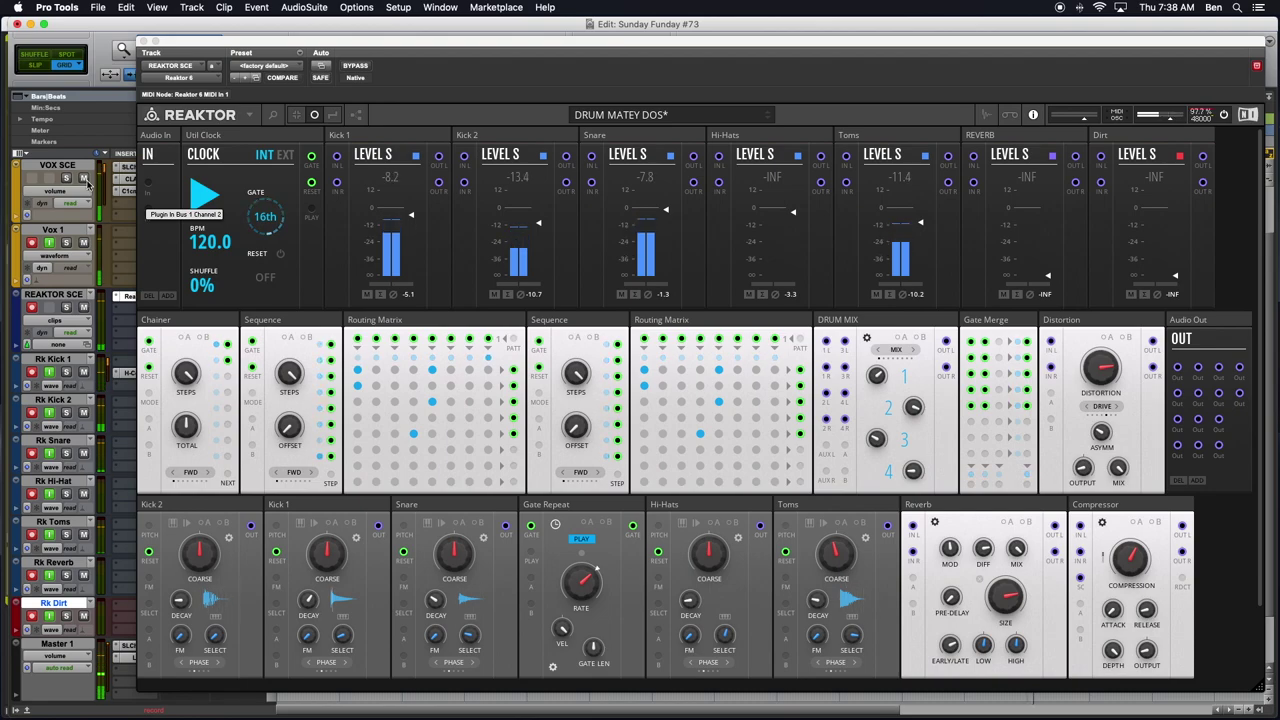
# Mute the VOX SCE track and start and stop the clock to compare the drums with different REVERB levels
pyautogui.click(85, 178)
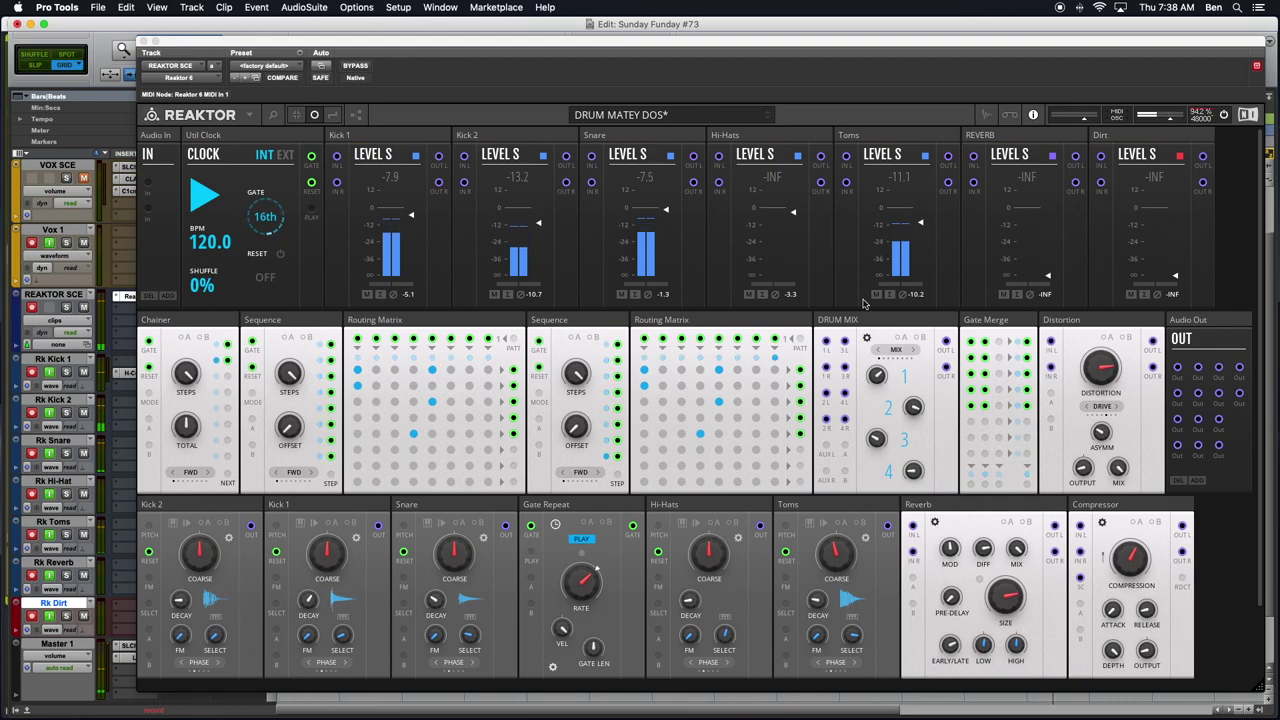
pyautogui.press('space')
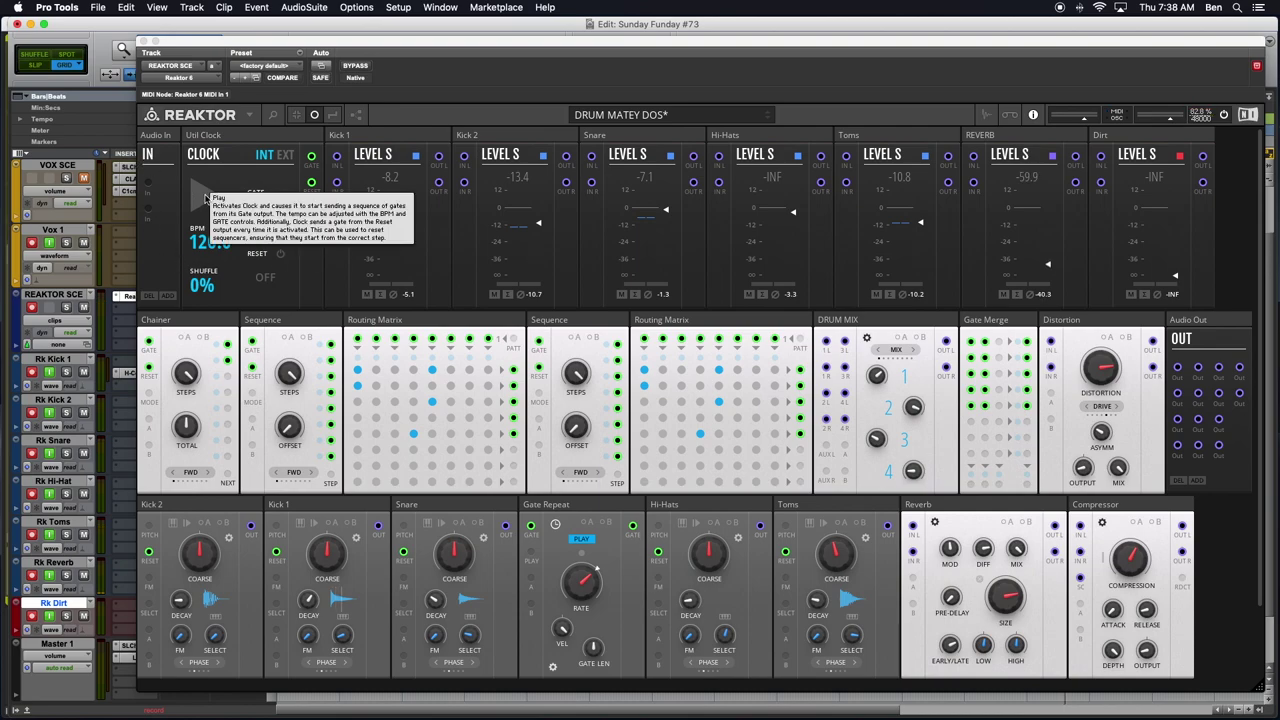
pyautogui.click(205, 197)
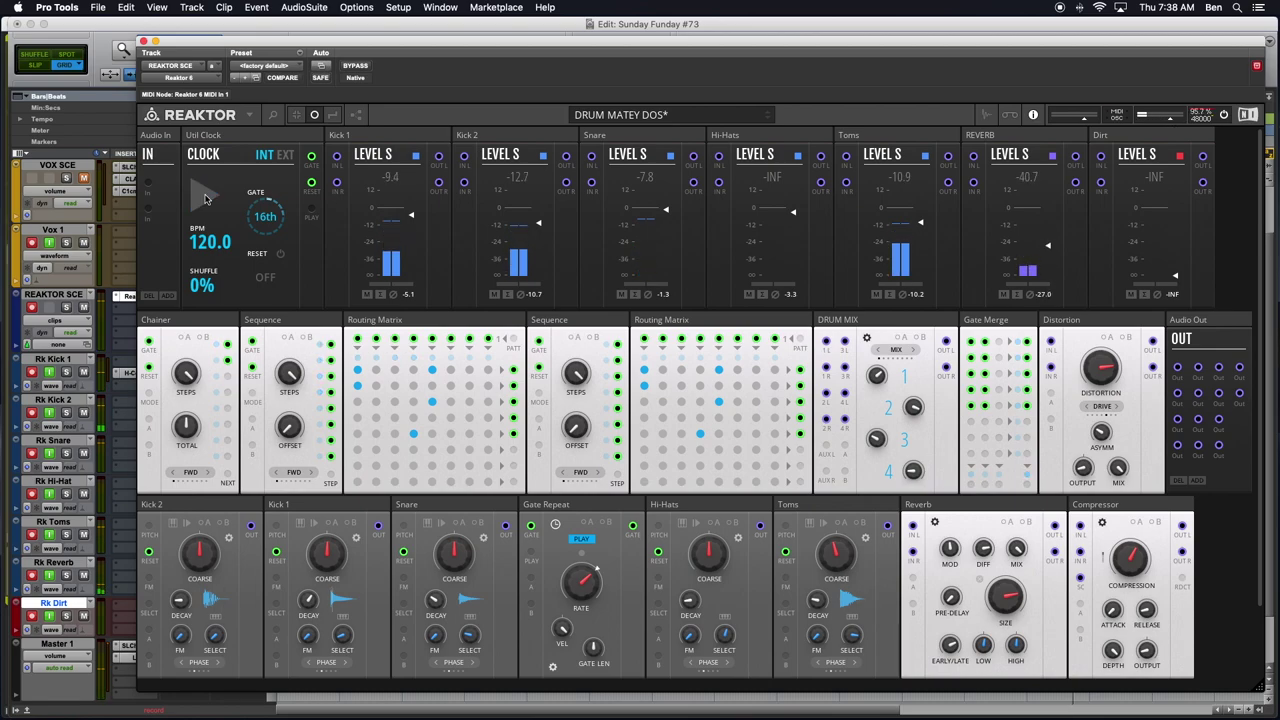
pyautogui.click(205, 197)
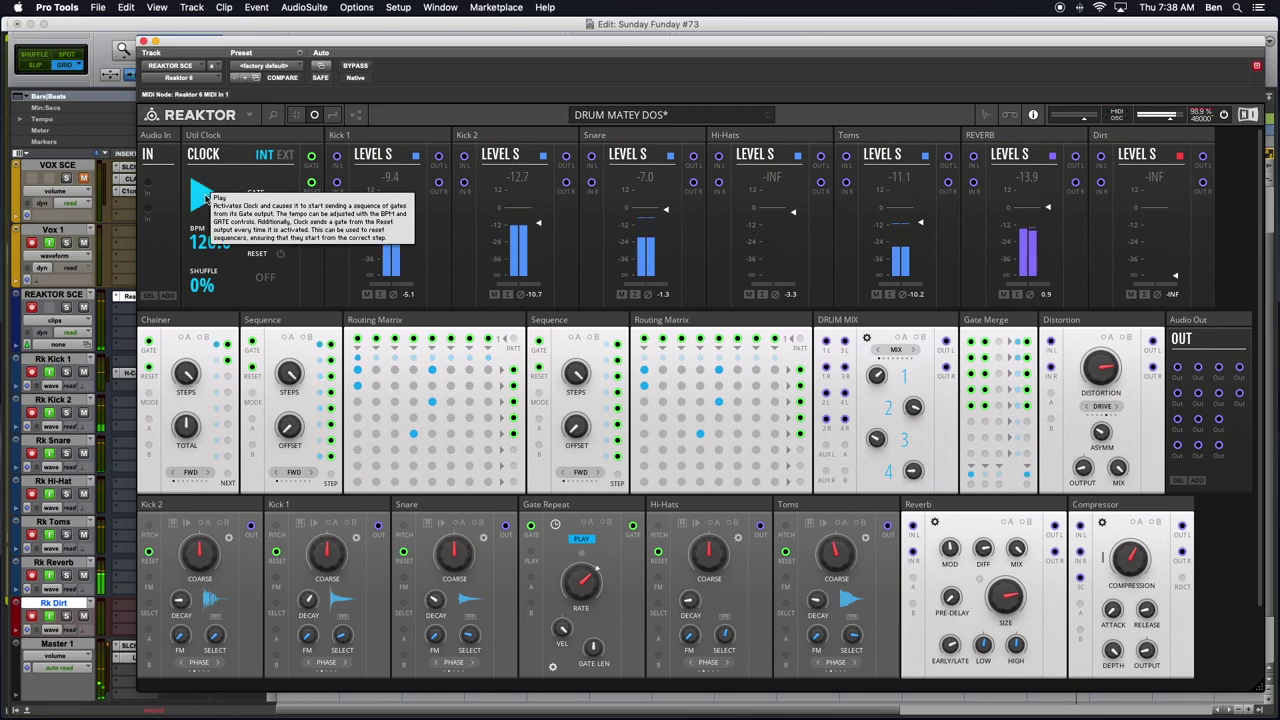
pyautogui.click(205, 197)
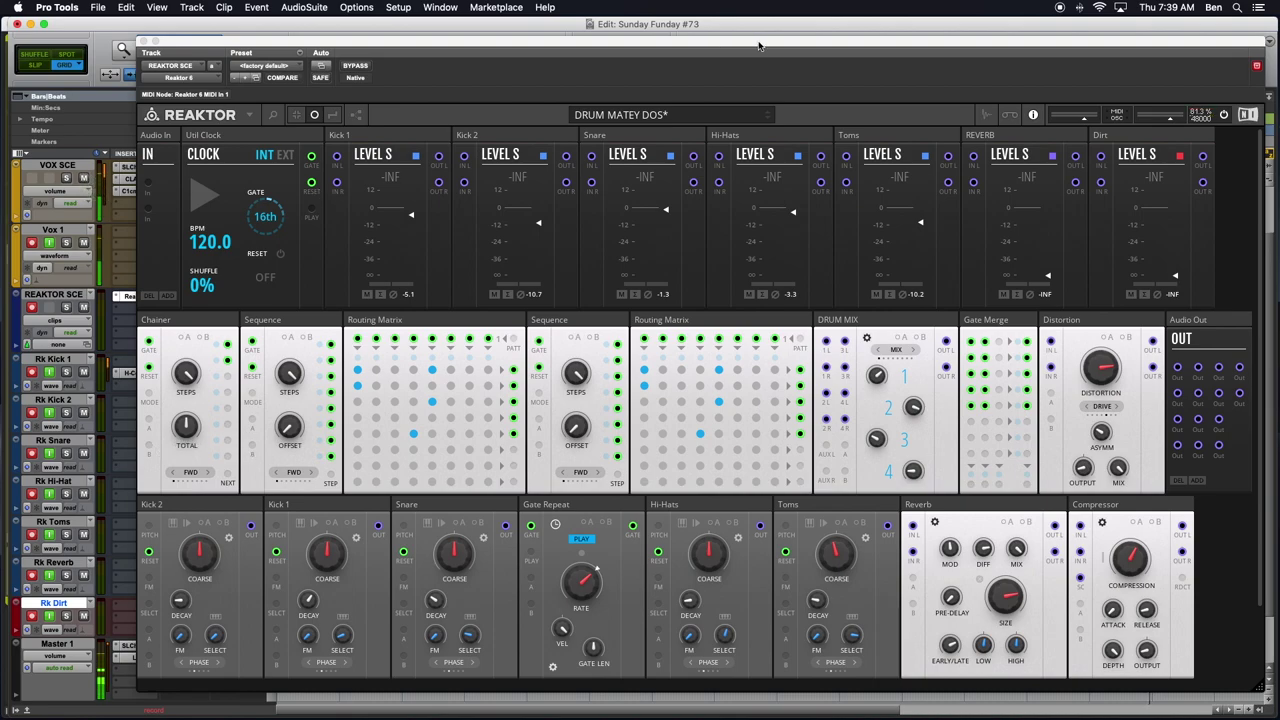
# Move the Reaktor window out of the way to view the recorded drum tracks, and bring it back
pyautogui.moveTo(756, 42); pyautogui.dragTo(730, 45)
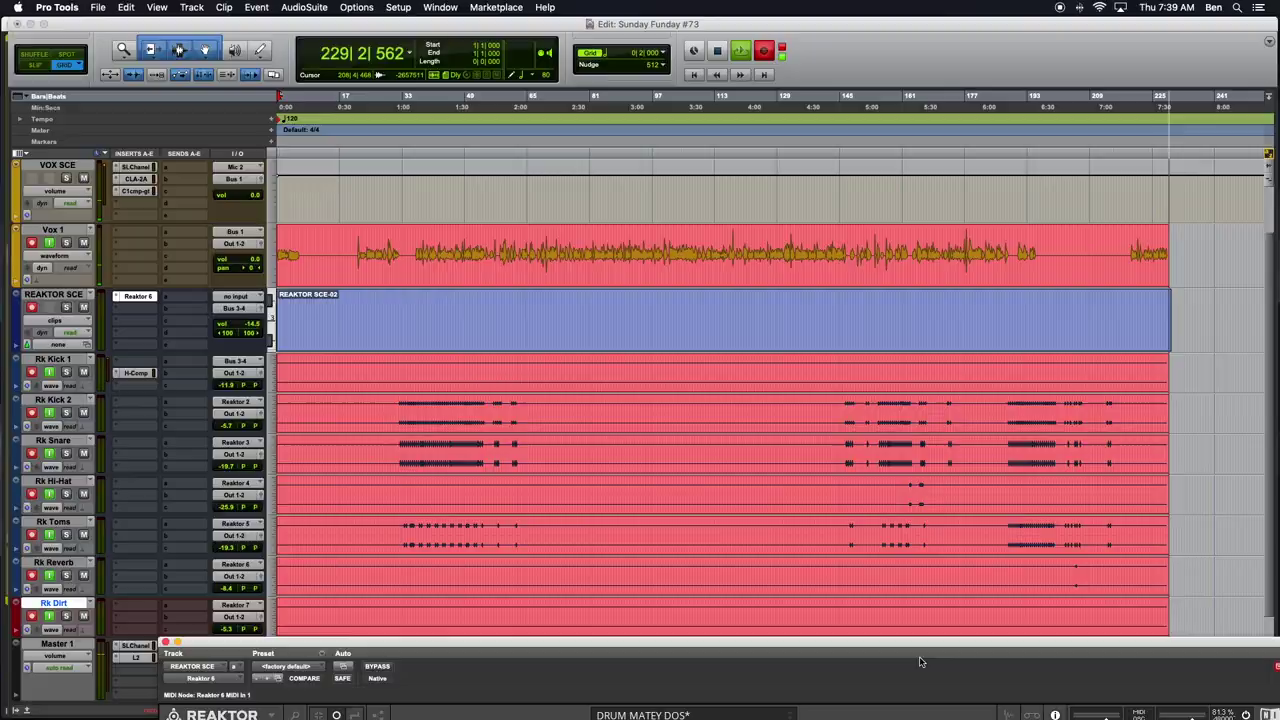
pyautogui.moveTo(935, 485); pyautogui.dragTo(887, 44)
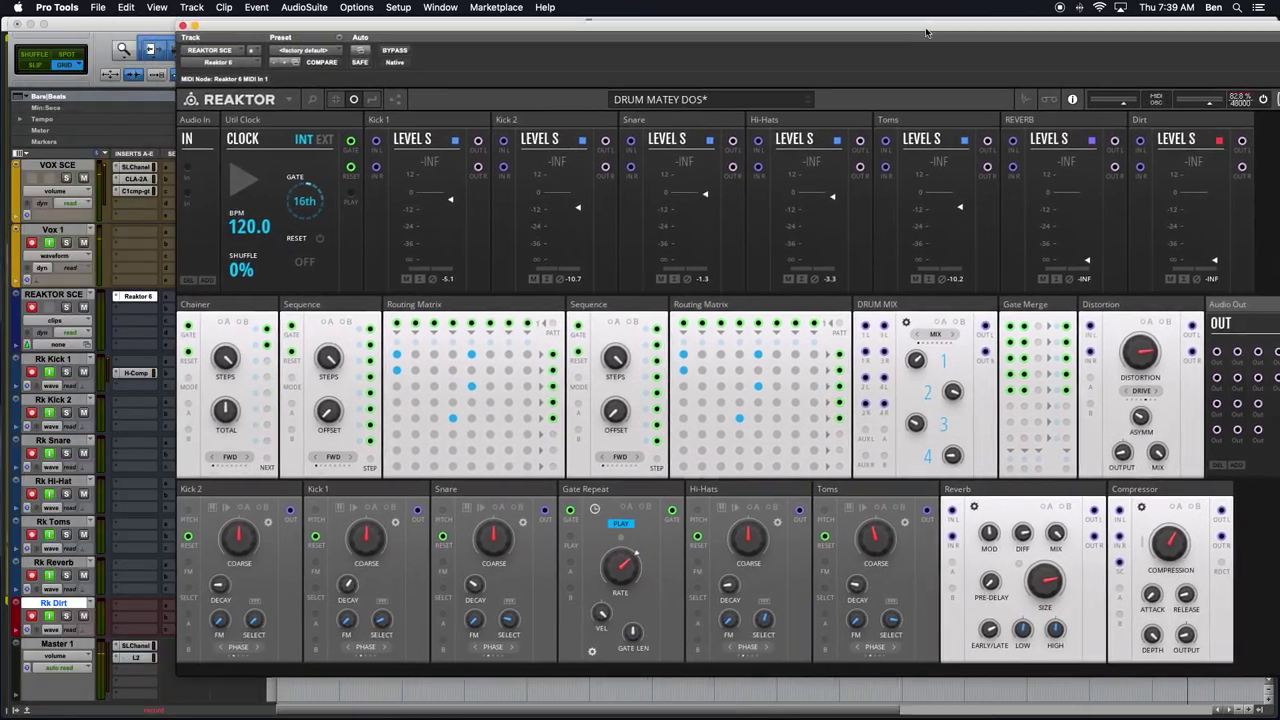
pyautogui.moveTo(926, 33); pyautogui.dragTo(853, 57)
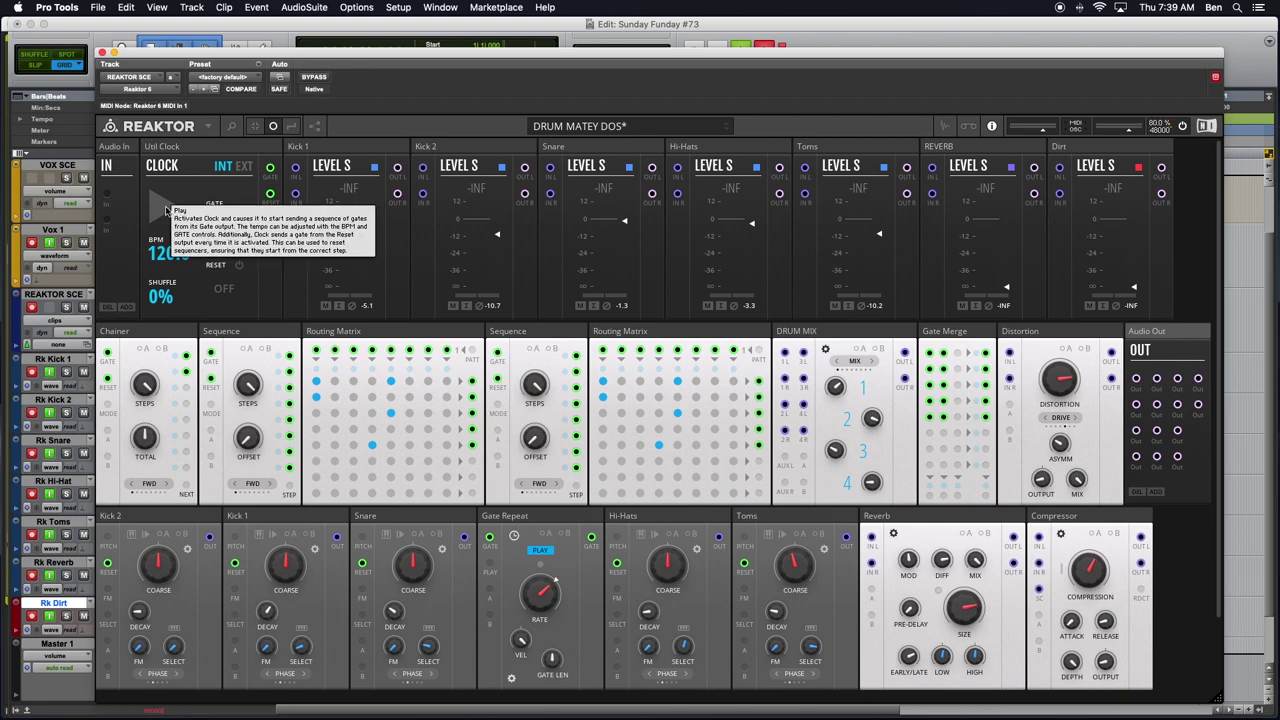
# Mute the Vox 1 track and start the clock so the drum sequence plays
pyautogui.click(85, 243)
pyautogui.click(157, 214)
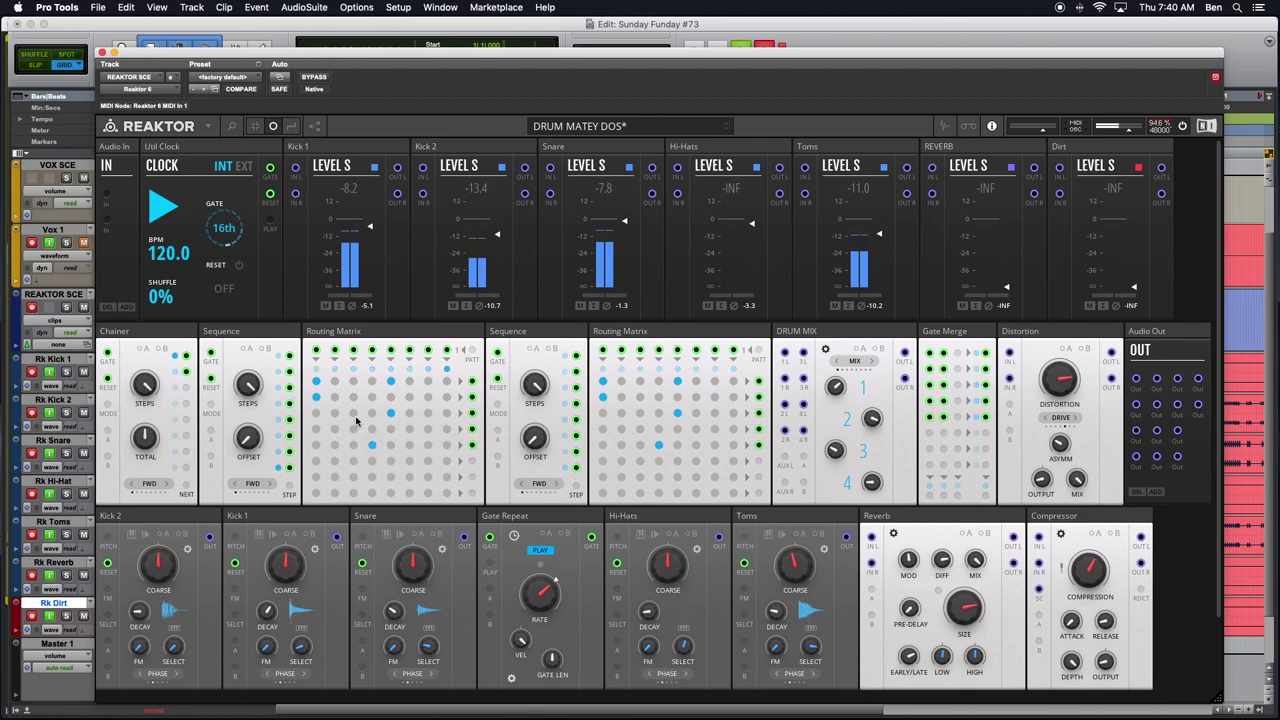
# Switch on step 2 in the first row and steps 7 and 8 in the second row of the second Routing Matrix
pyautogui.click(603, 381)
pyautogui.click(620, 397)
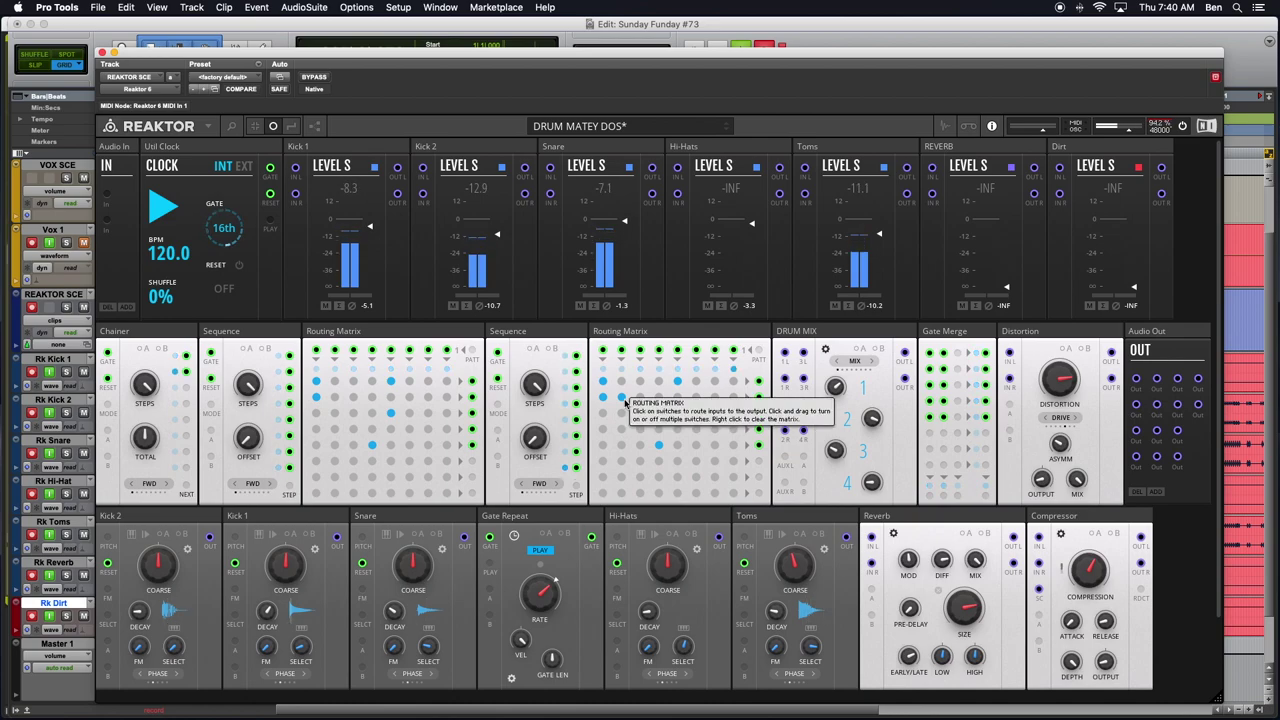
pyautogui.click(621, 402)
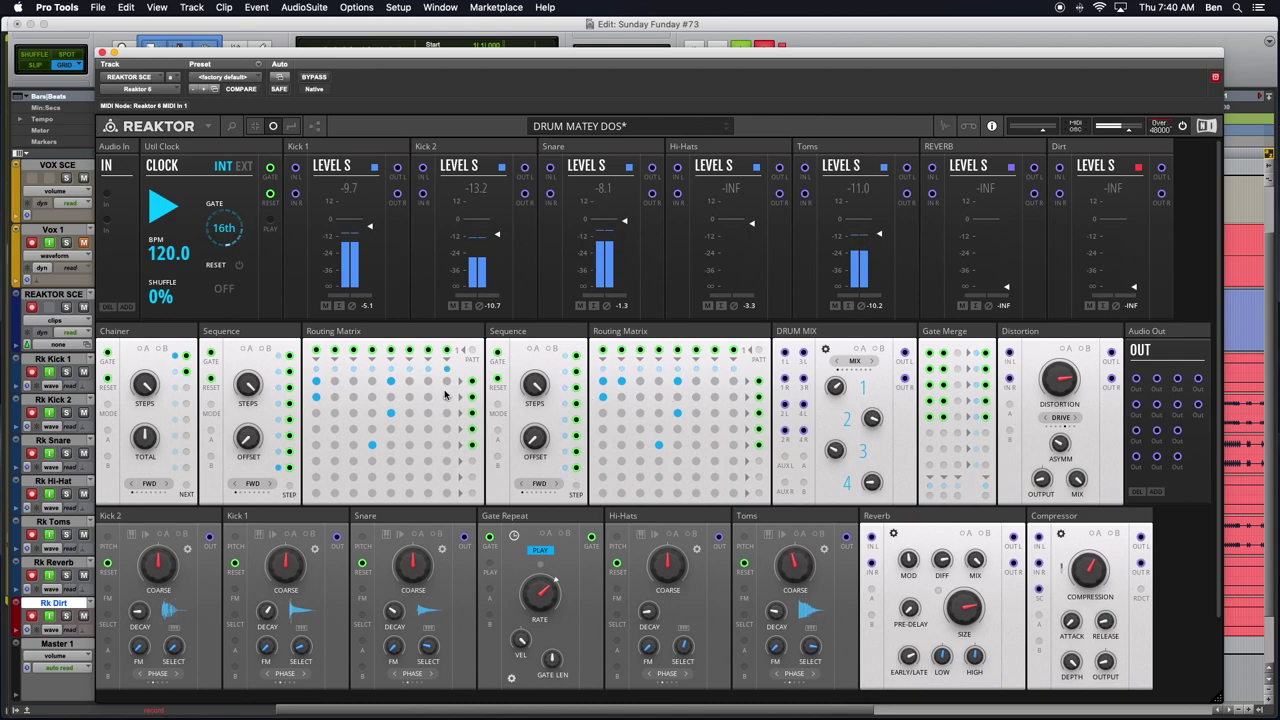
pyautogui.click(677, 412)
pyautogui.click(696, 397)
pyautogui.click(716, 399)
pyautogui.click(735, 400)
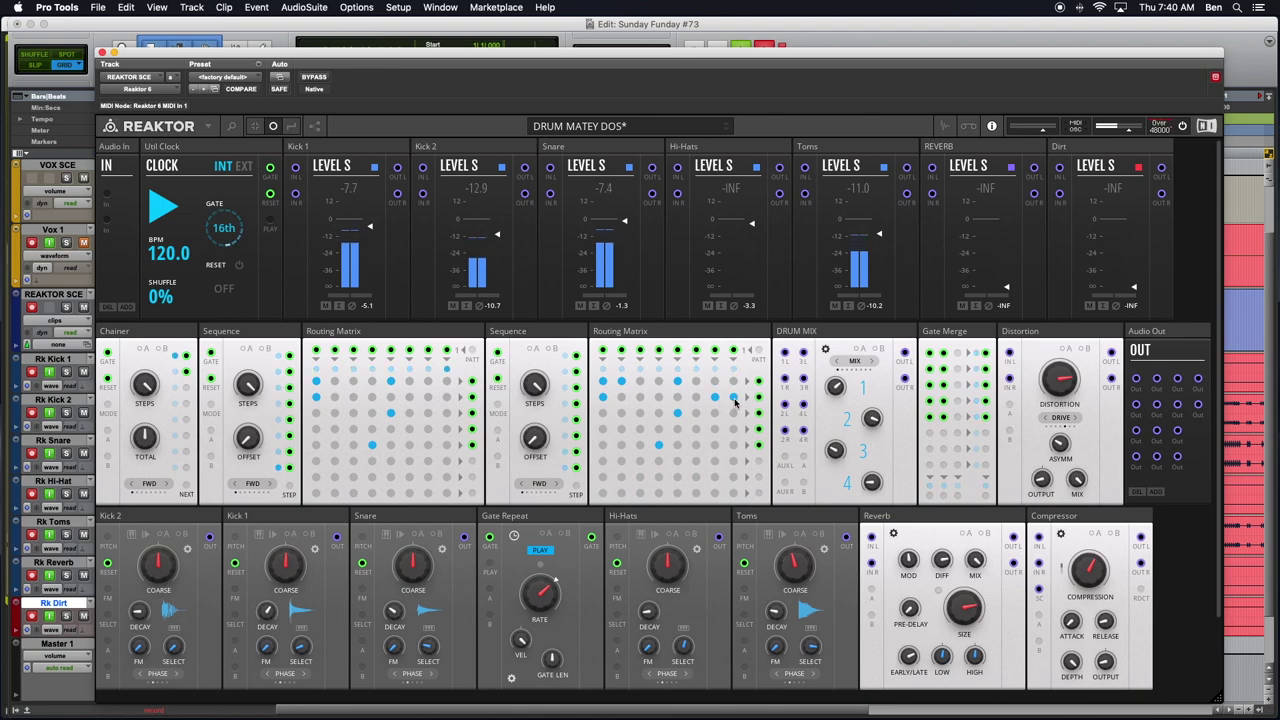